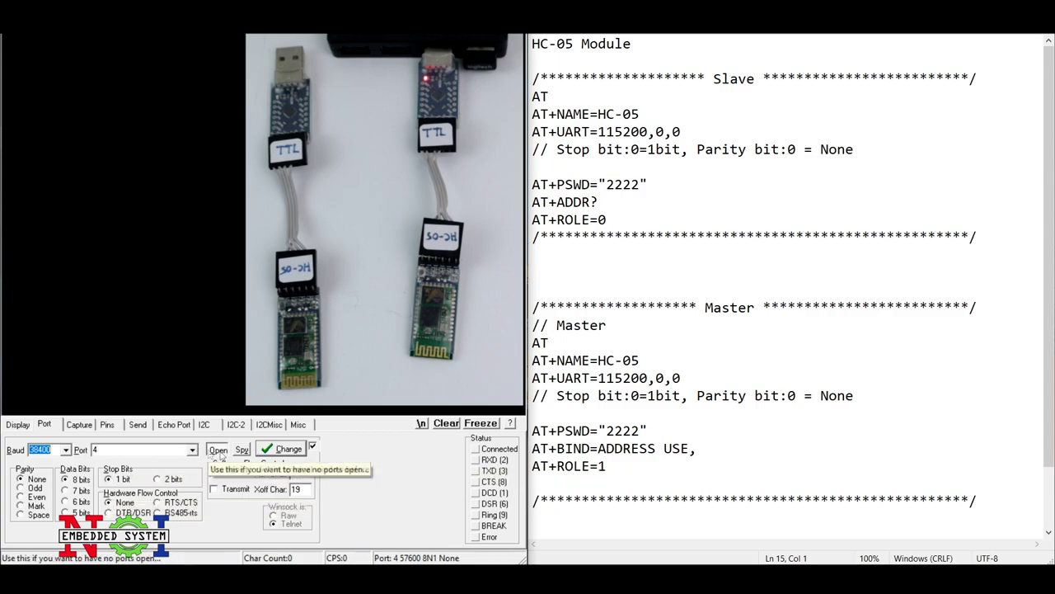
# Apply serial port 4 at 38400 baud for the HC-05 connection and show the display format settings.
pyautogui.click(186, 452)
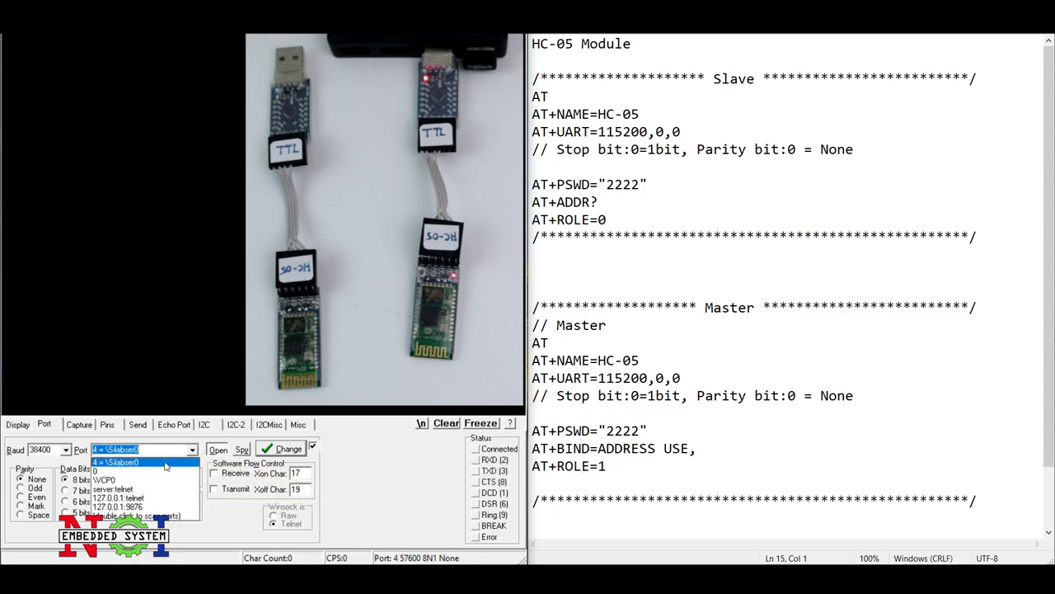
pyautogui.click(119, 463)
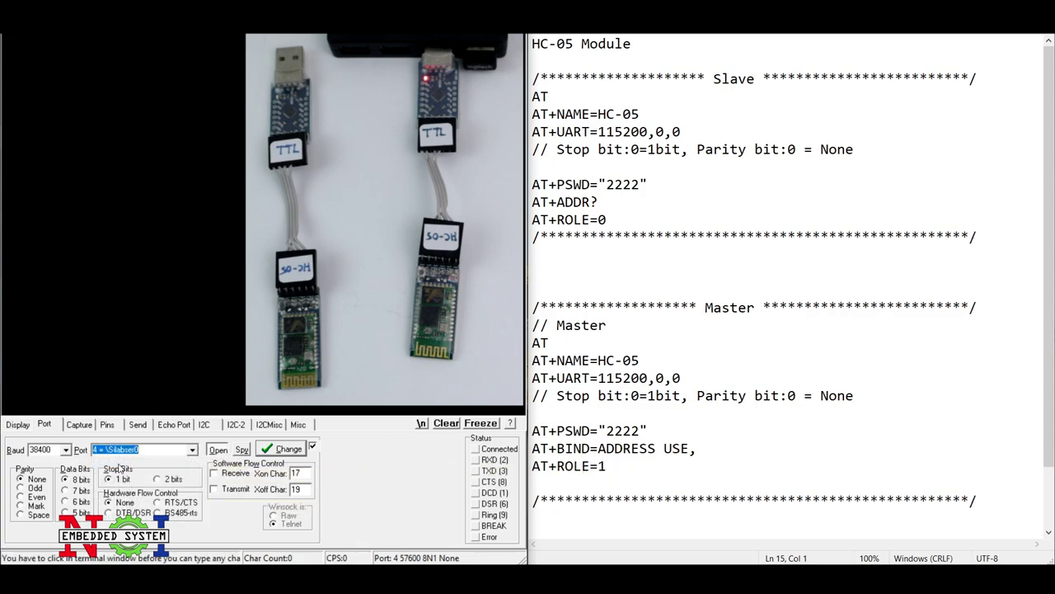
pyautogui.click(268, 449)
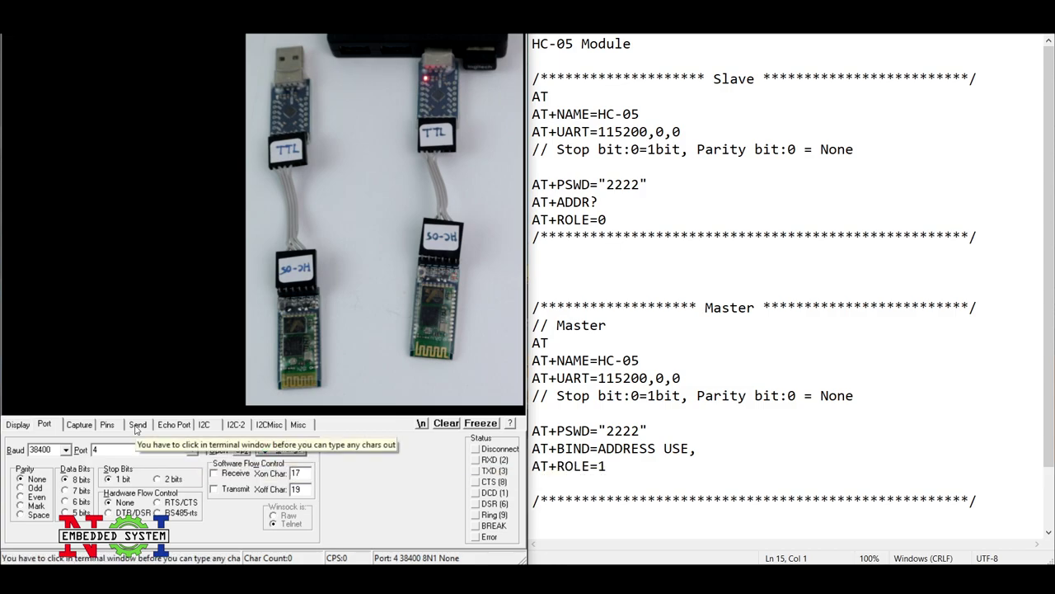
pyautogui.click(17, 424)
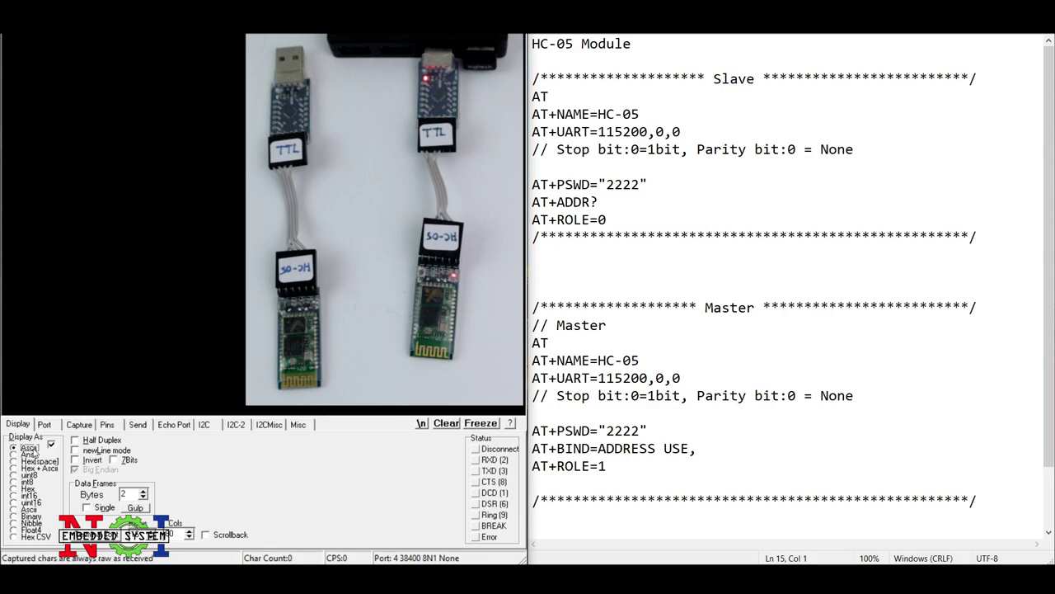
# Send the test command AT as ASCII with CR and LF line endings enabled.
pyautogui.click(138, 424)
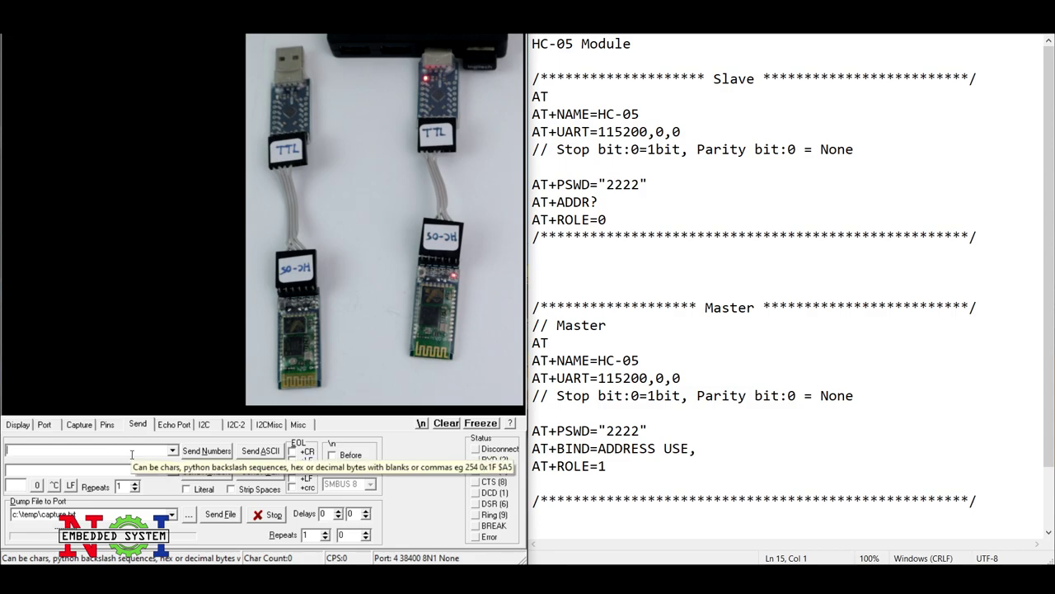
pyautogui.write('AT')
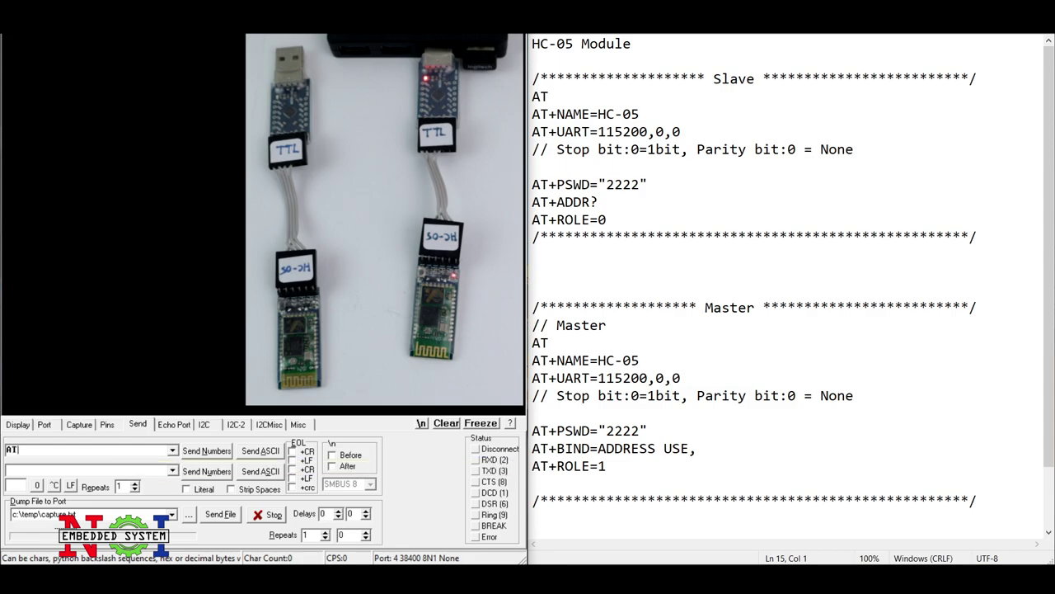
pyautogui.click(293, 452)
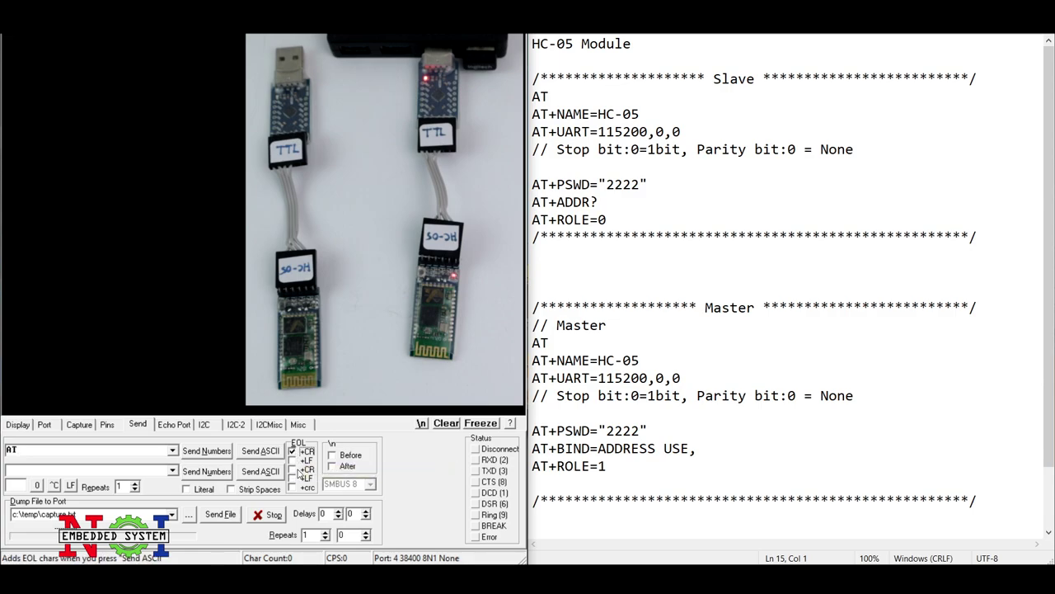
pyautogui.click(293, 461)
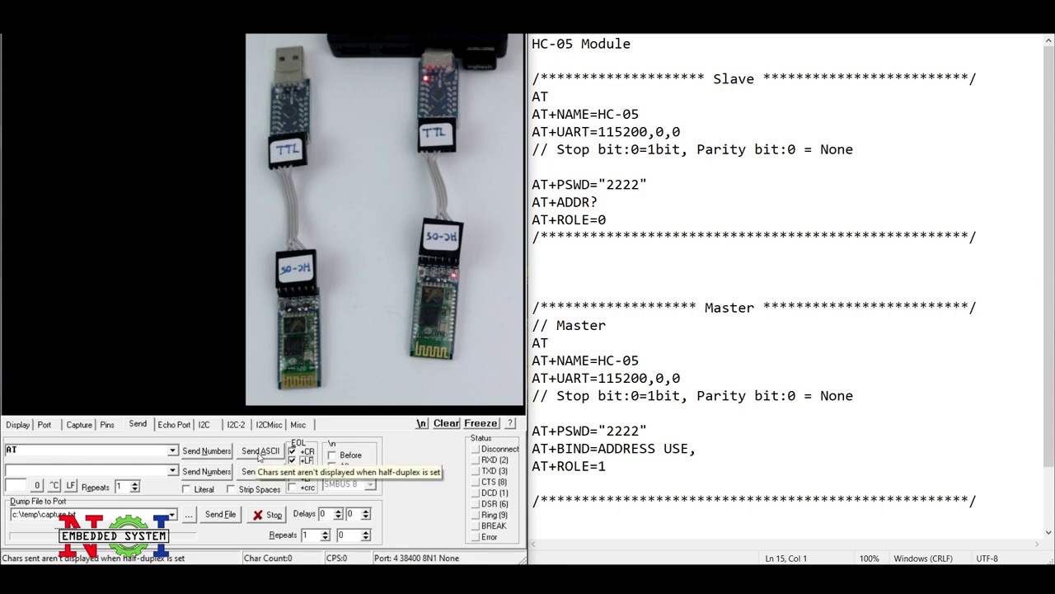
pyautogui.click(259, 457)
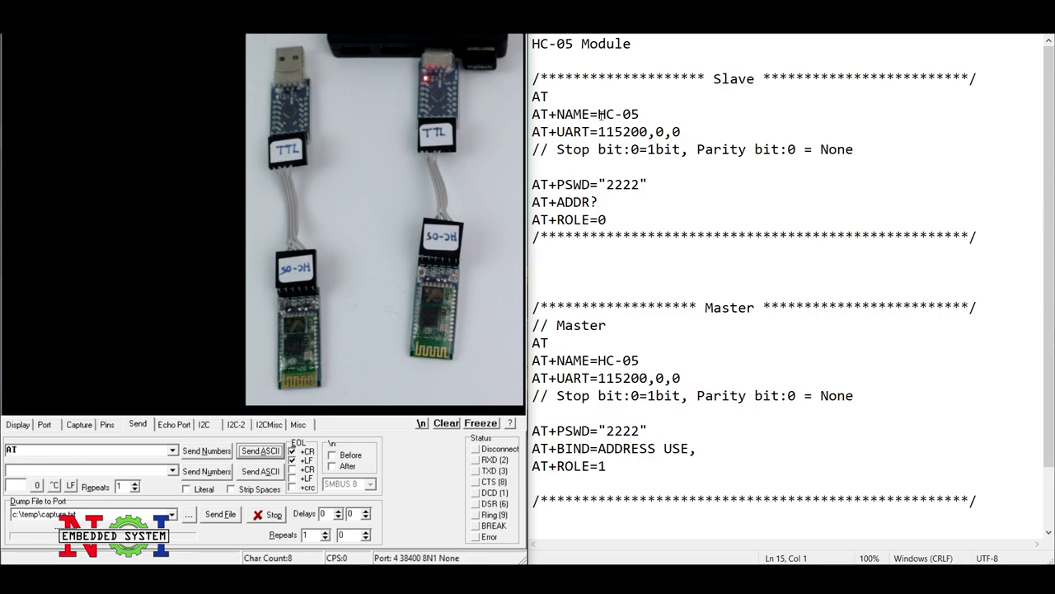
# Name the module HC-05-SLAVE by sending AT+NAME=HC-05-SLAVE, based on the name command in the notes' Slave section.
pyautogui.moveTo(642, 113); pyautogui.dragTo(530, 113)
pyautogui.hotkey('ctrl', 'c')
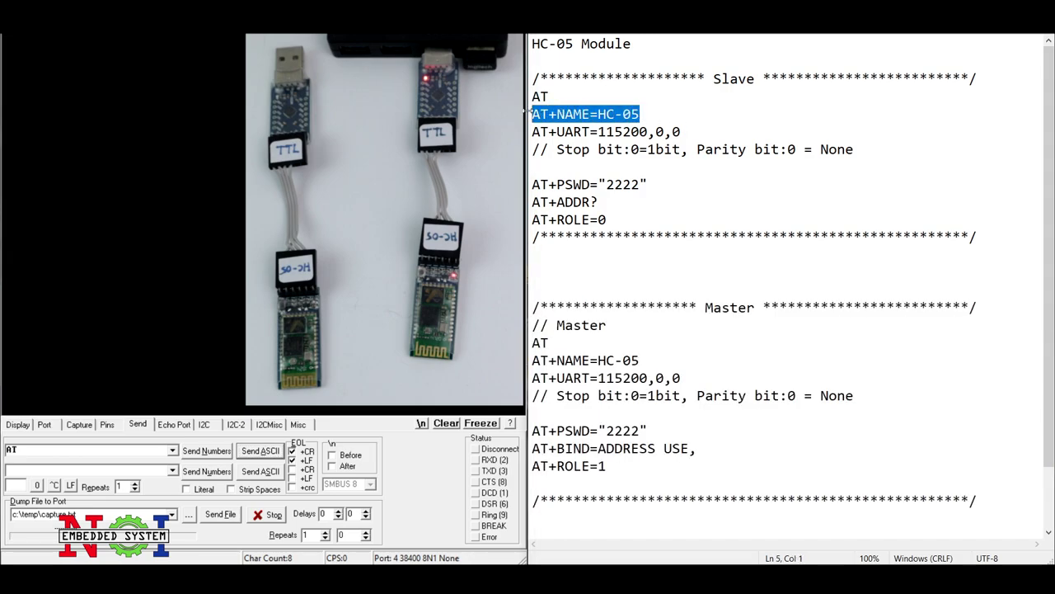
pyautogui.click(56, 447)
pyautogui.hotkey('ctrl', 'v')
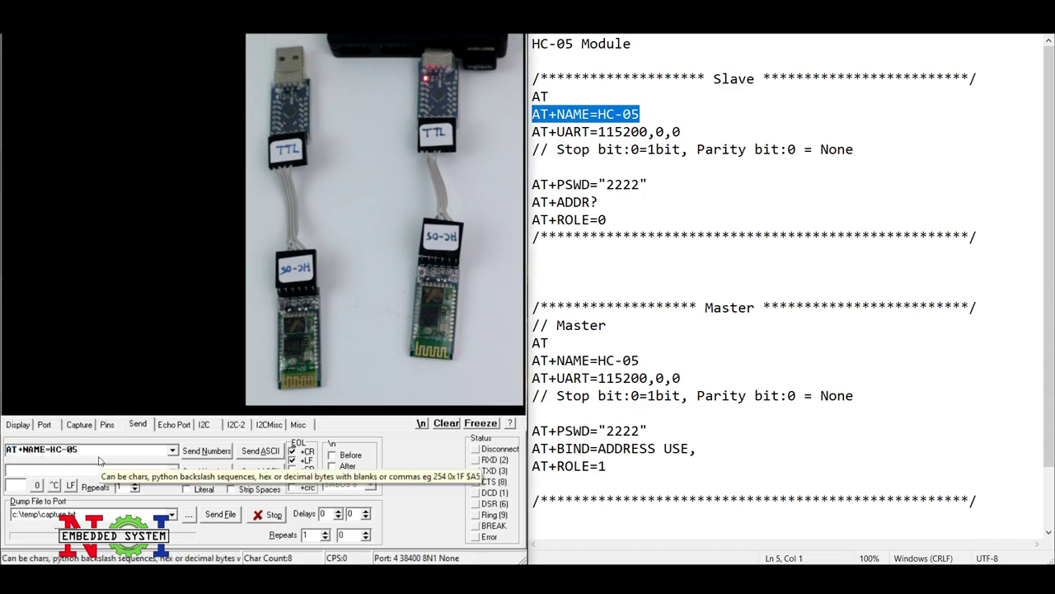
pyautogui.write('-')
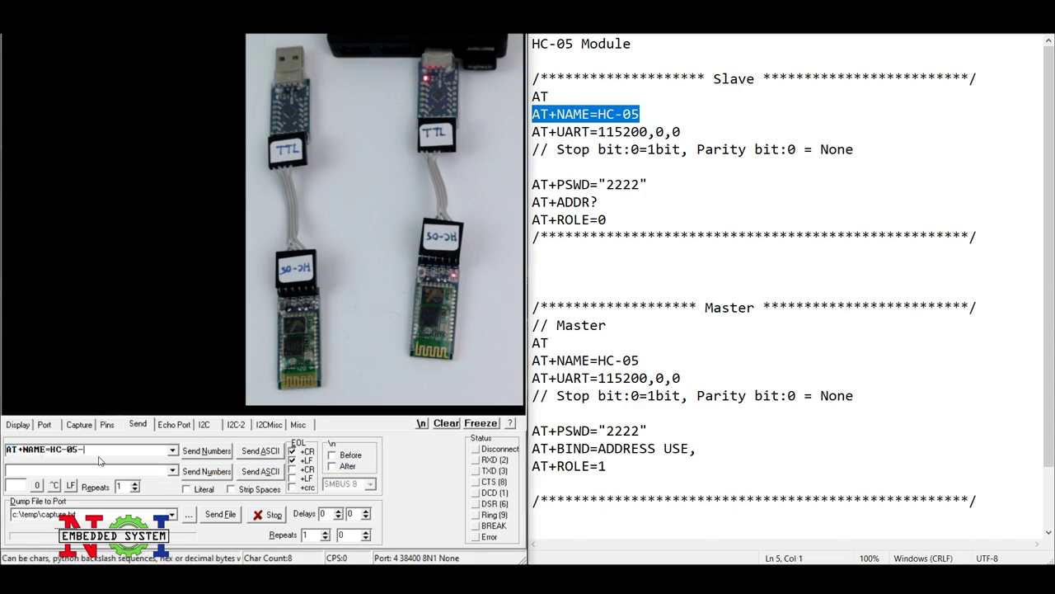
pyautogui.write('SLAVE')
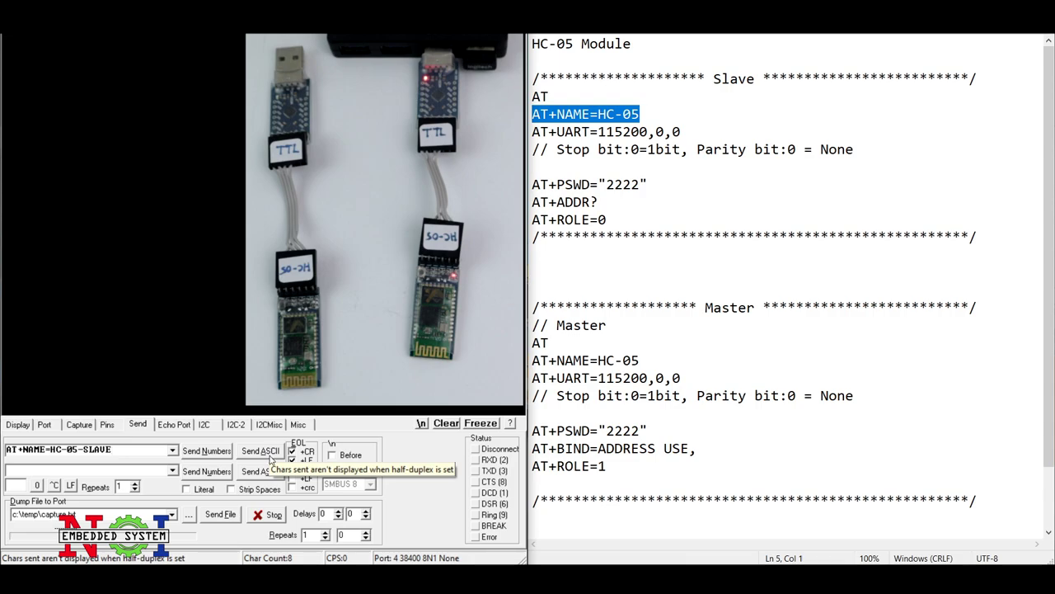
pyautogui.click(270, 456)
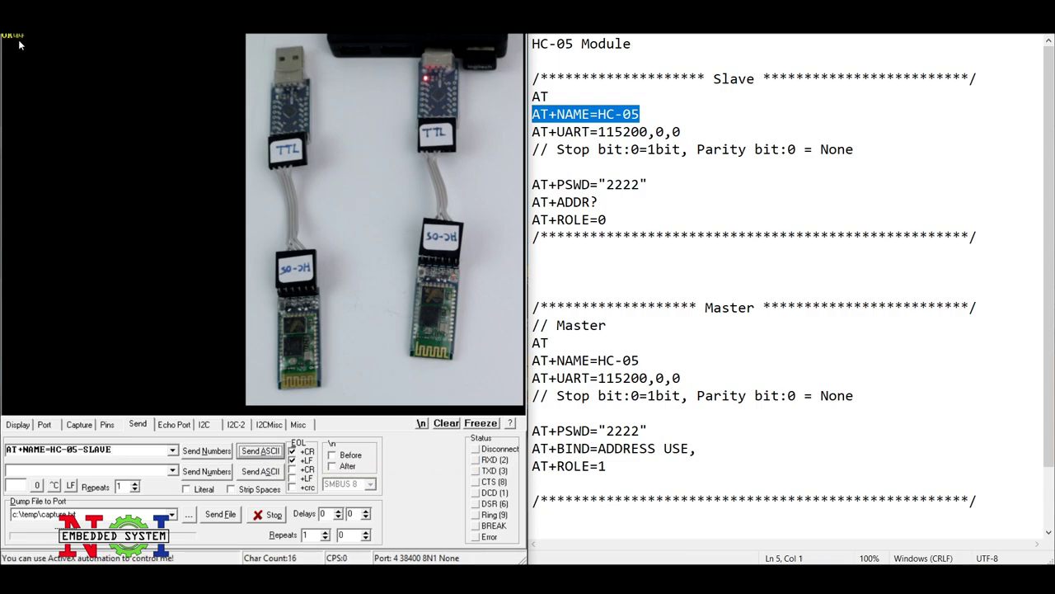
# Query the module's name by sending AT+NAME? as ASCII.
pyautogui.doubleClick(123, 450)
pyautogui.click(129, 448)
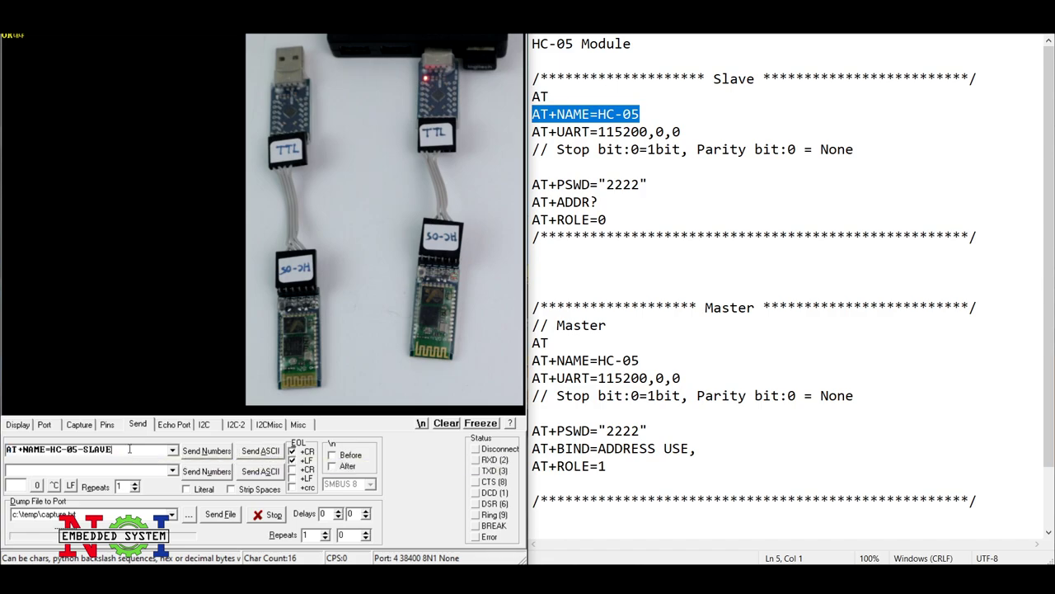
pyautogui.moveTo(130, 449); pyautogui.dragTo(47, 449)
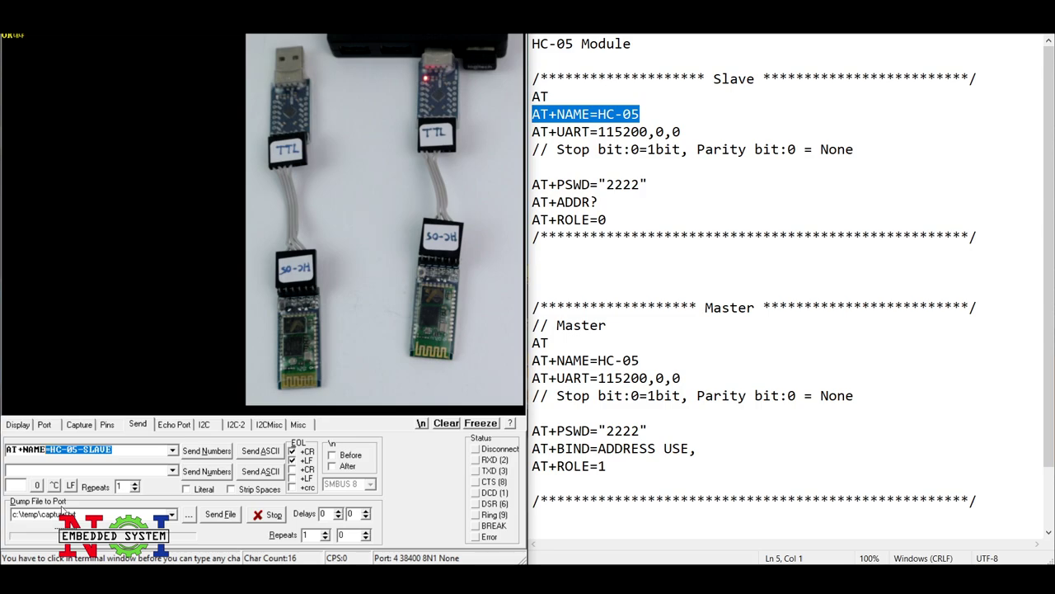
pyautogui.press('BackSpace')
pyautogui.write('?')
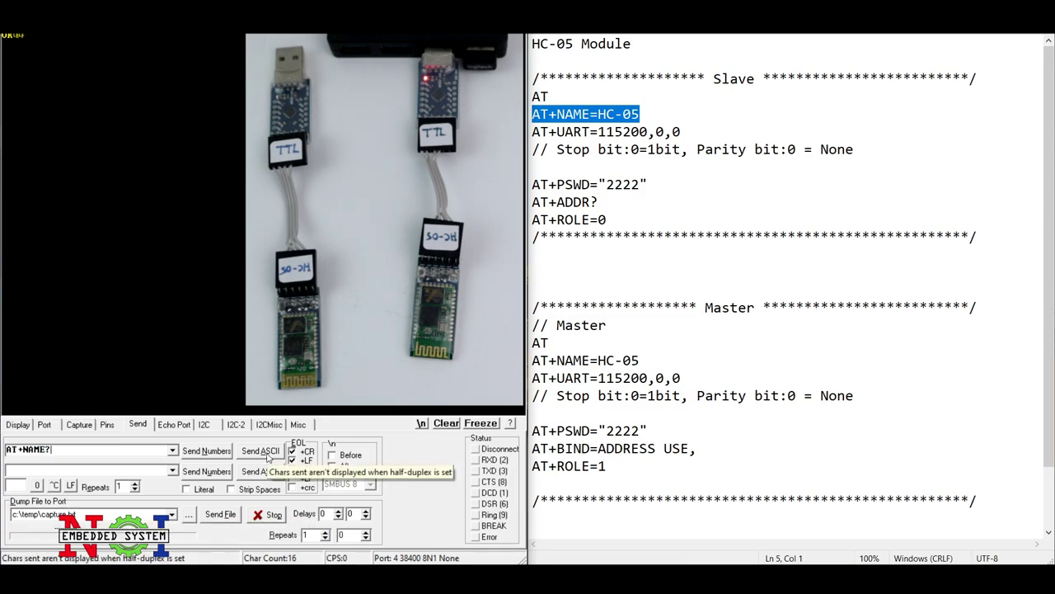
pyautogui.click(268, 455)
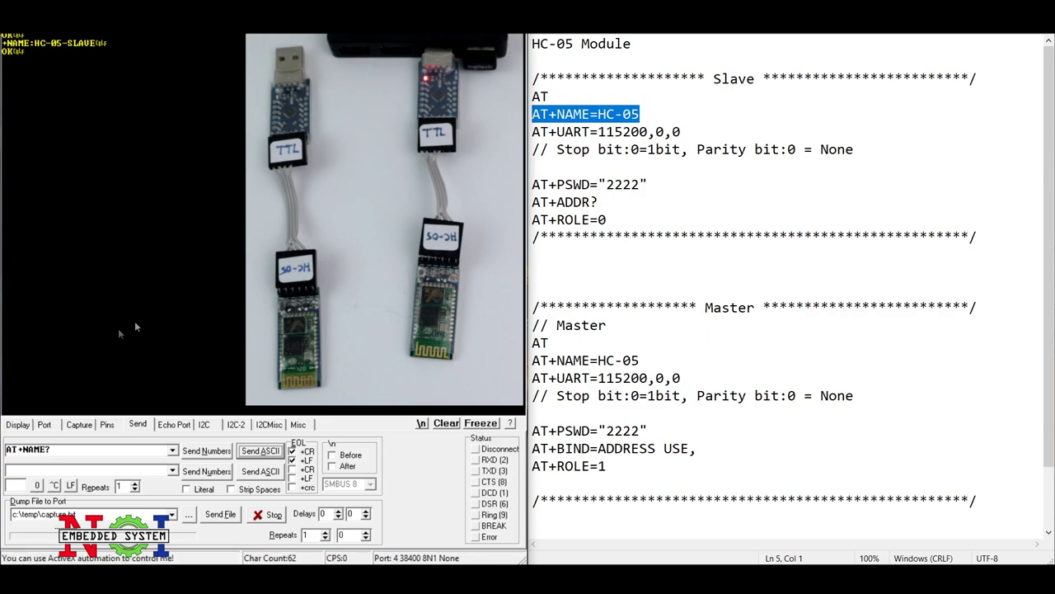
# Set the module's UART to 115200 baud, 1 stop bit and no parity by sending AT+UART=115200,0,0 from the Slave notes.
pyautogui.click(47, 449)
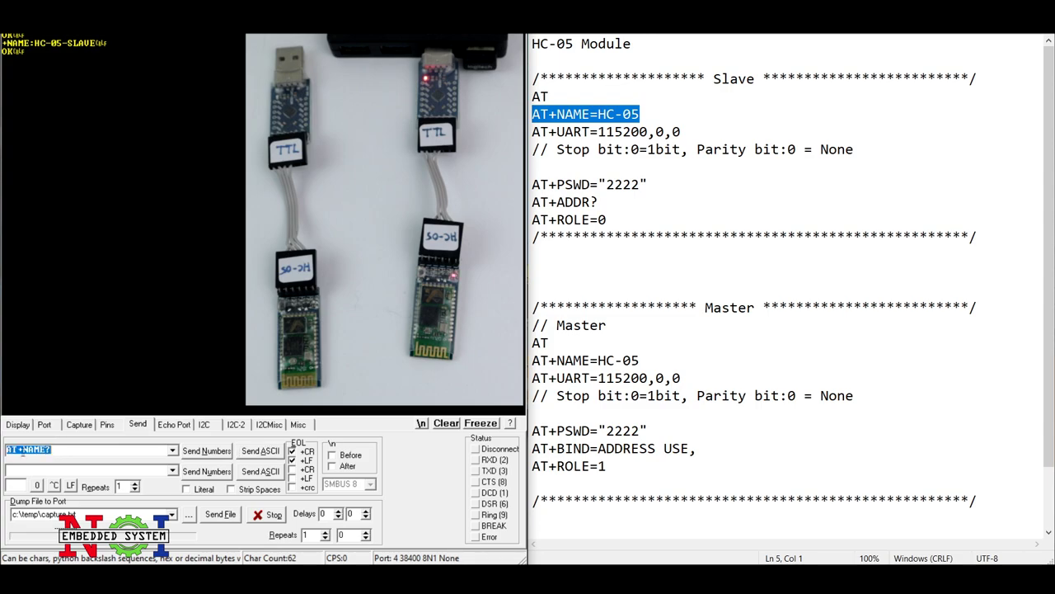
pyautogui.moveTo(53, 449); pyautogui.dragTo(48, 449)
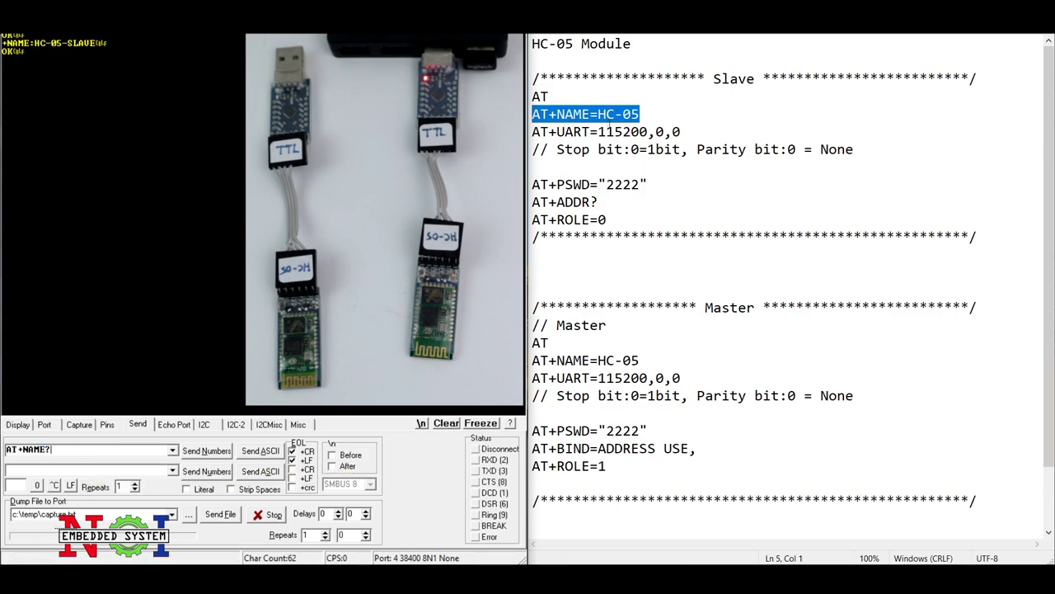
pyautogui.click(606, 116)
pyautogui.moveTo(689, 132); pyautogui.dragTo(532, 132)
pyautogui.hotkey('ctrl', 'c')
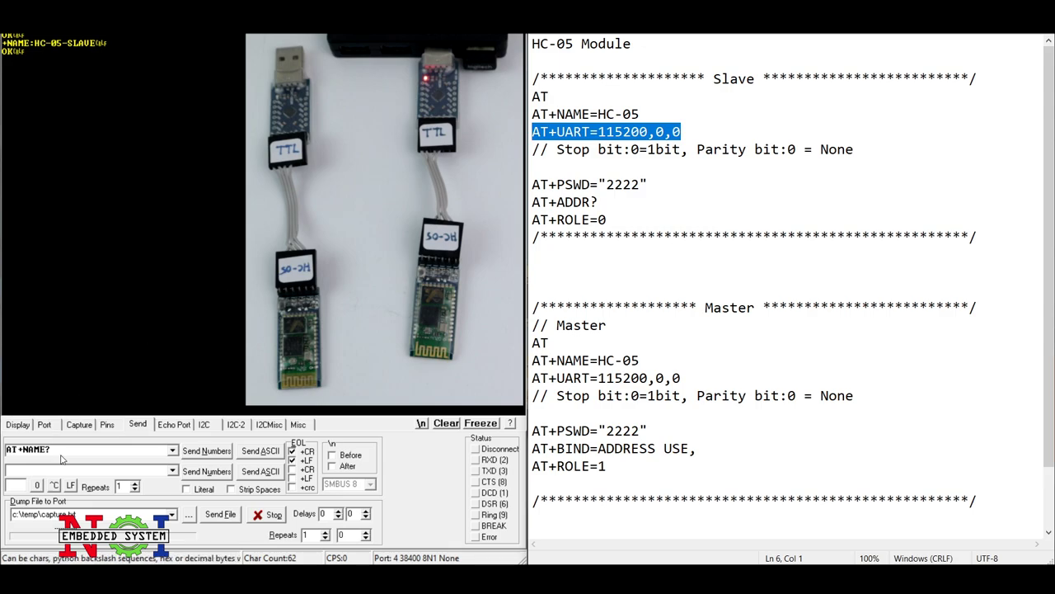
pyautogui.moveTo(52, 449); pyautogui.dragTo(4, 445)
pyautogui.hotkey('ctrl', 'v')
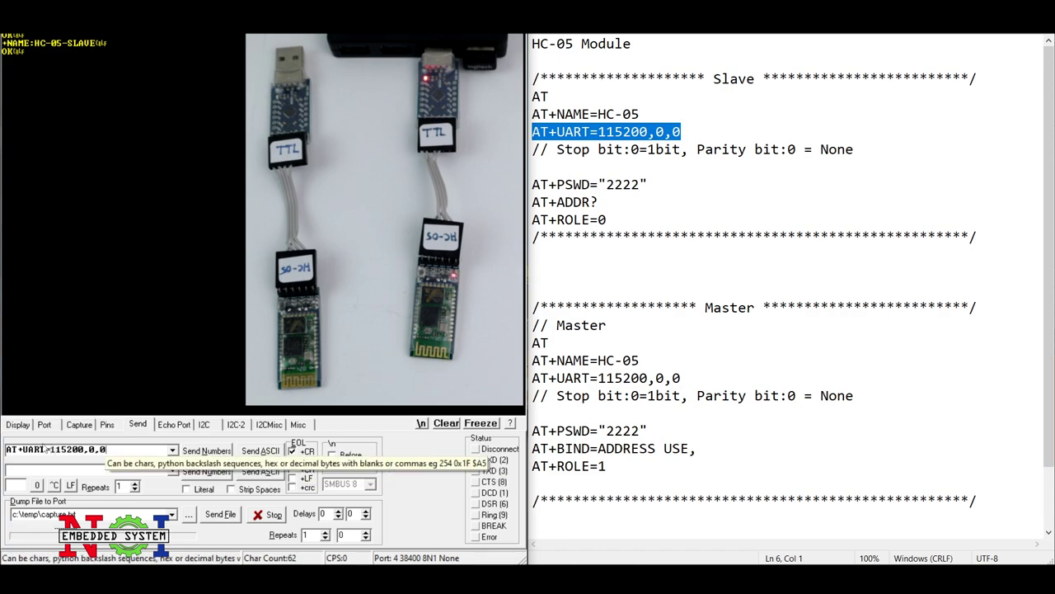
pyautogui.moveTo(51, 449); pyautogui.dragTo(95, 449)
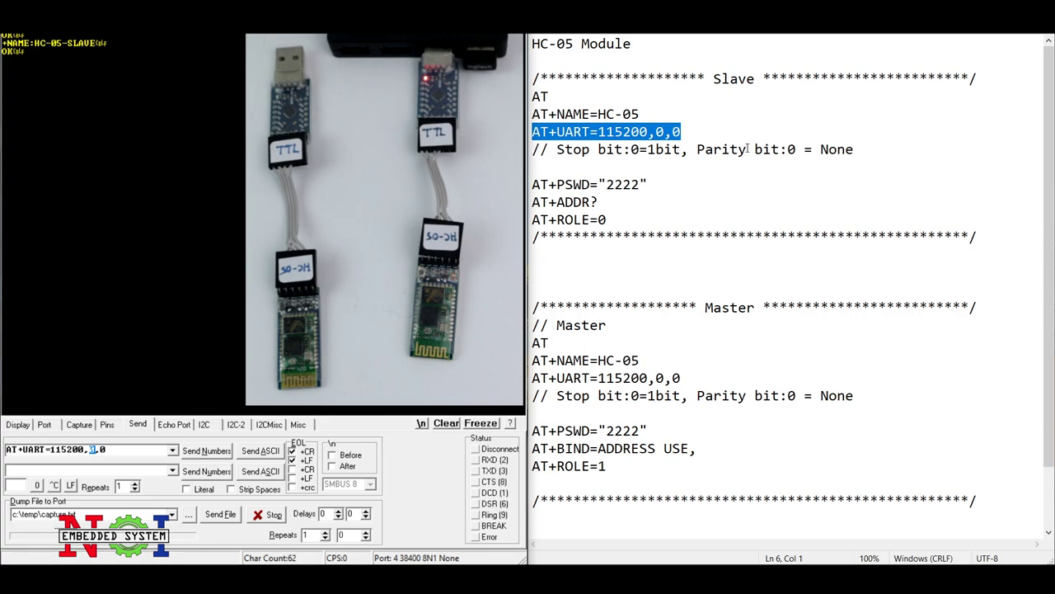
pyautogui.moveTo(681, 132); pyautogui.dragTo(673, 132)
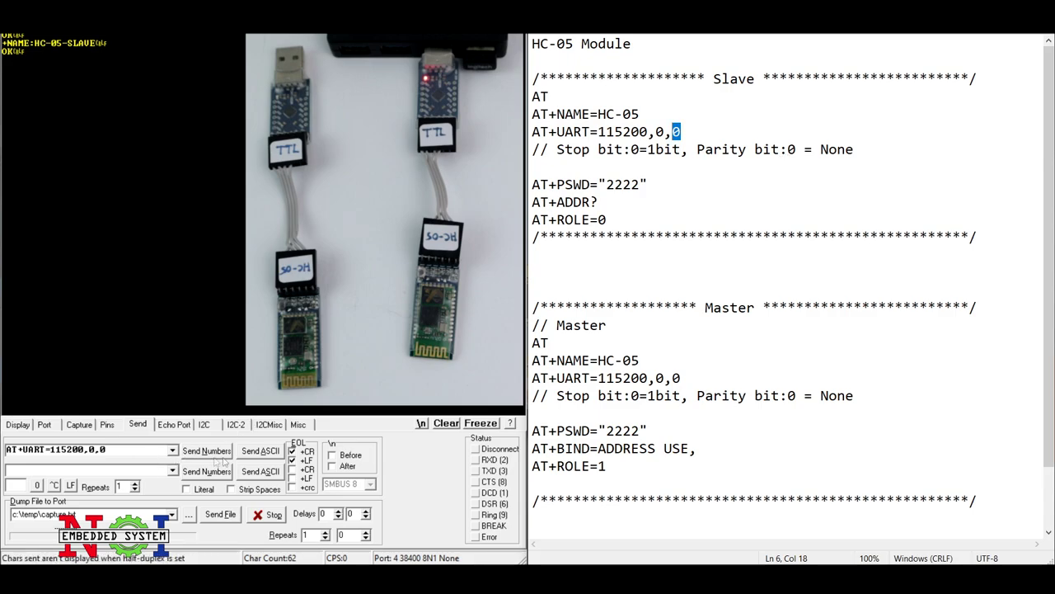
pyautogui.click(260, 450)
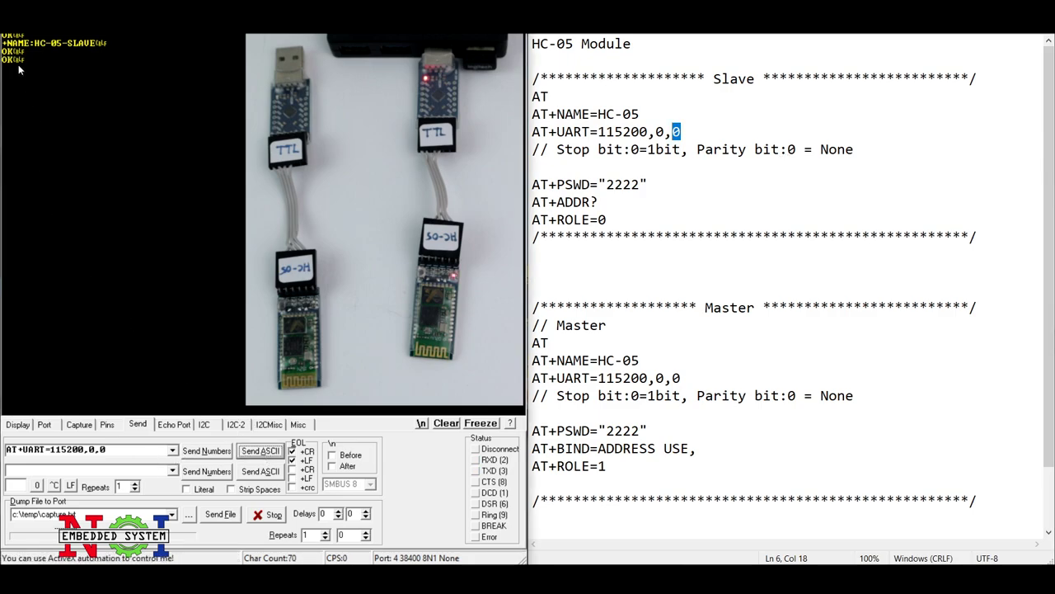
# Set the module's pairing password by sending the AT+PSWD command copied from the Slave notes.
pyautogui.moveTo(666, 186); pyautogui.dragTo(530, 178)
pyautogui.hotkey('ctrl', 'c')
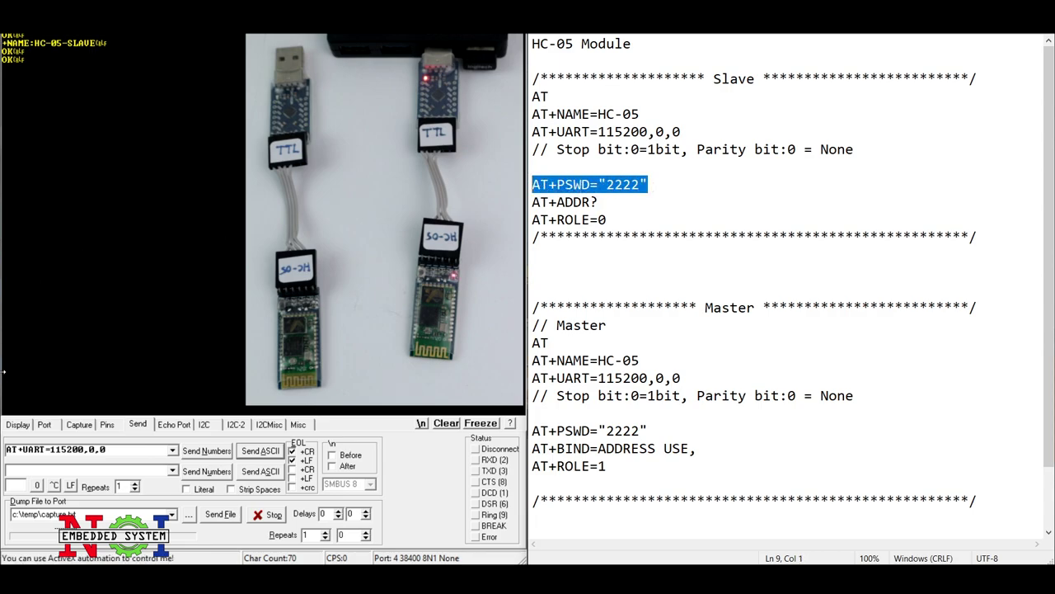
pyautogui.click(127, 450)
pyautogui.hotkey('ctrl', 'v')
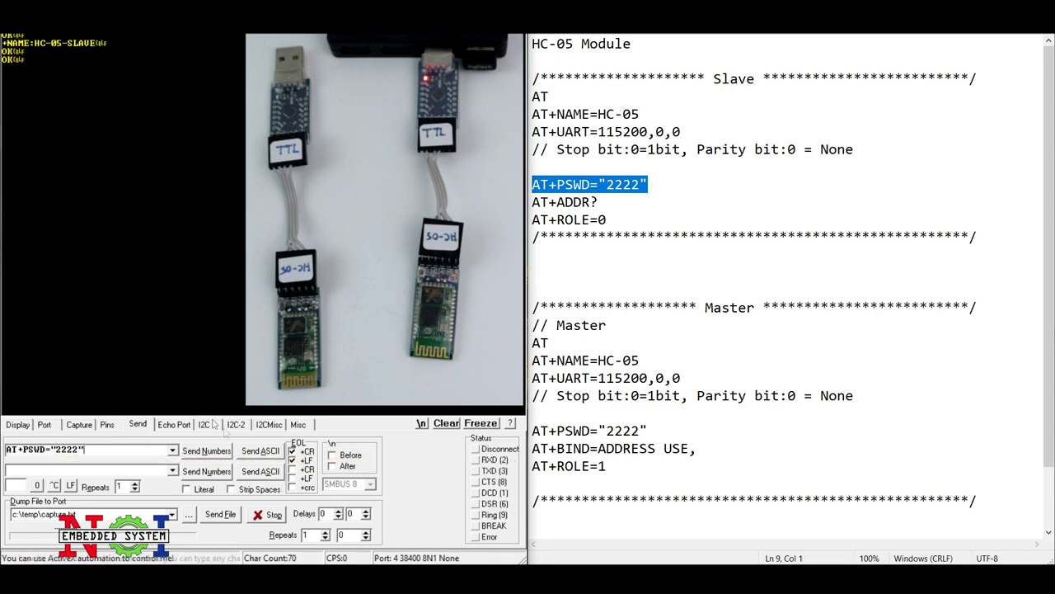
pyautogui.click(261, 451)
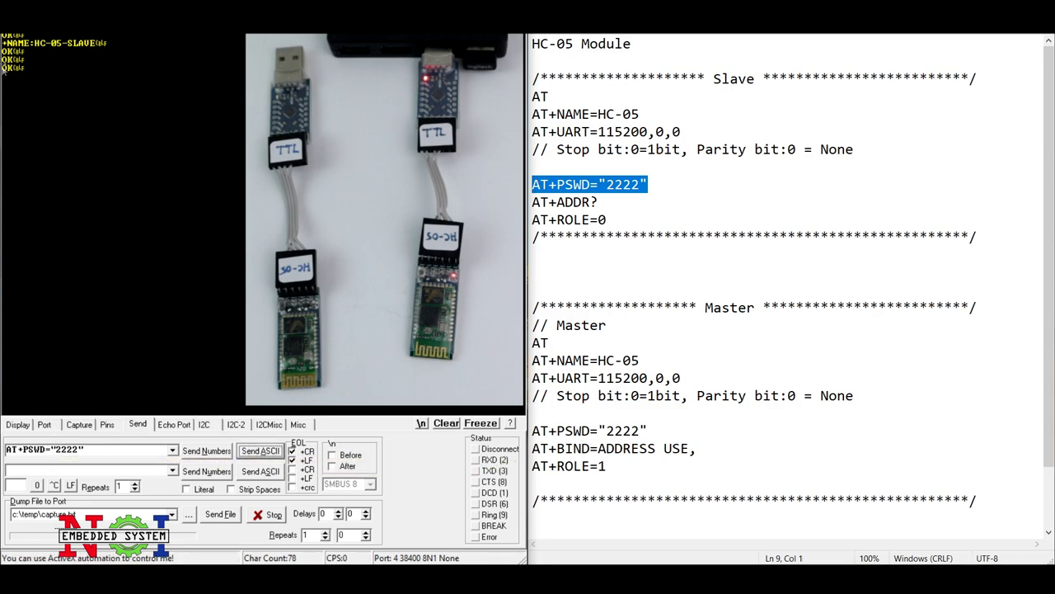
# Query the slave module's Bluetooth address by sending AT+ADDR? from the Slave notes.
pyautogui.moveTo(600, 203); pyautogui.dragTo(526, 205)
pyautogui.hotkey('ctrl', 'c')
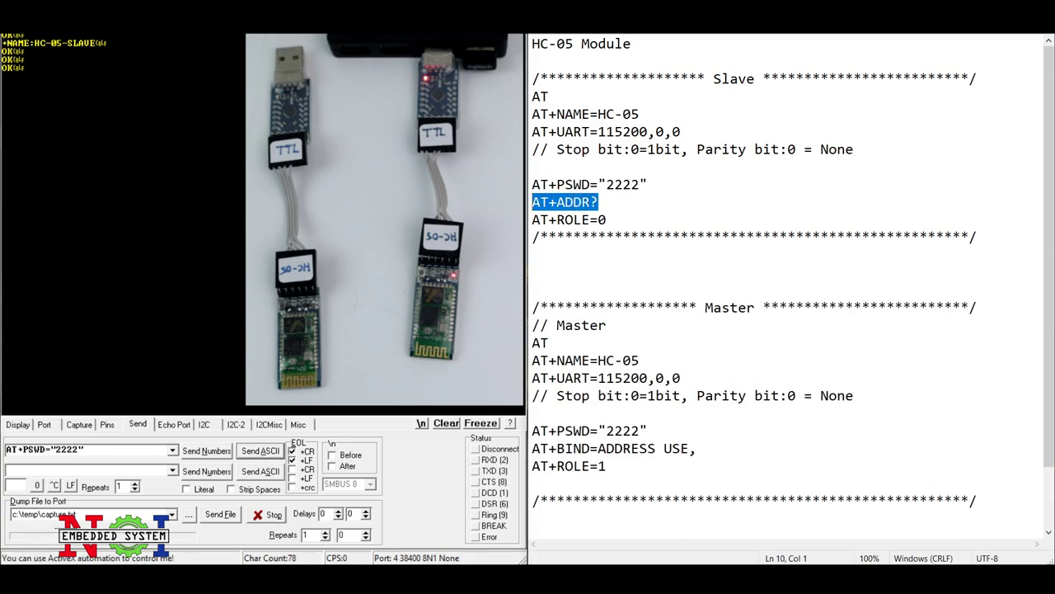
pyautogui.click(98, 450)
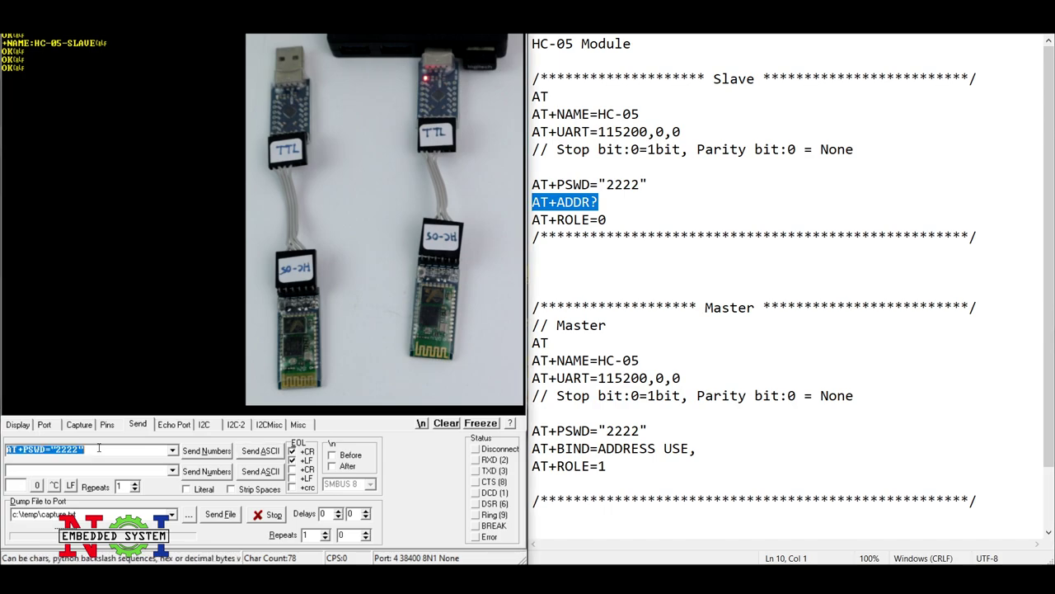
pyautogui.hotkey('ctrl', 'v')
pyautogui.click(261, 450)
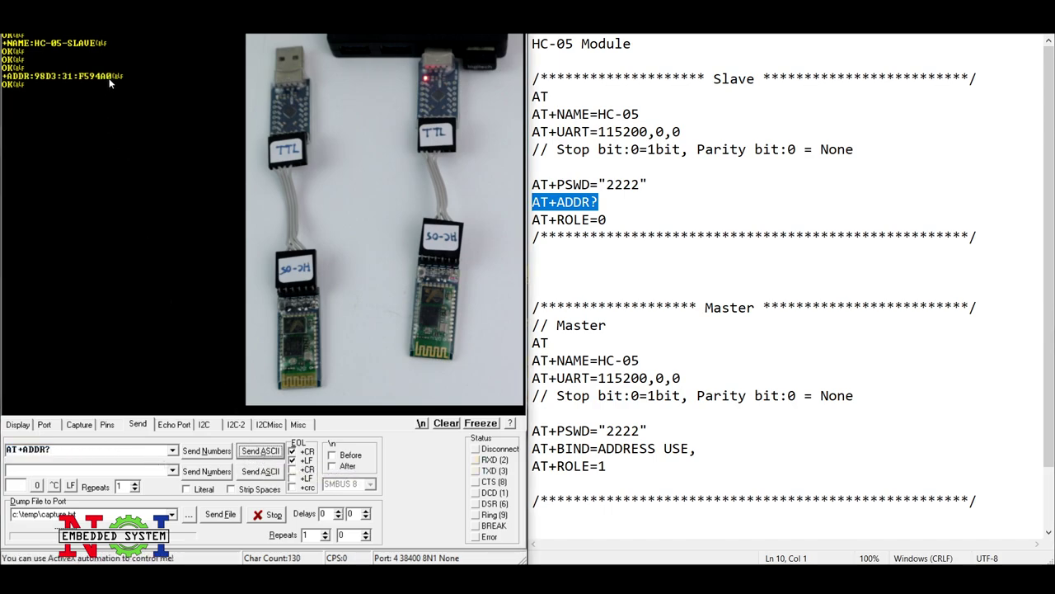
# Copy the returned address 98D3:31:F594A0 into the notes between the Slave and Master sections, without an extra blank line.
pyautogui.moveTo(109, 79); pyautogui.dragTo(39, 80)
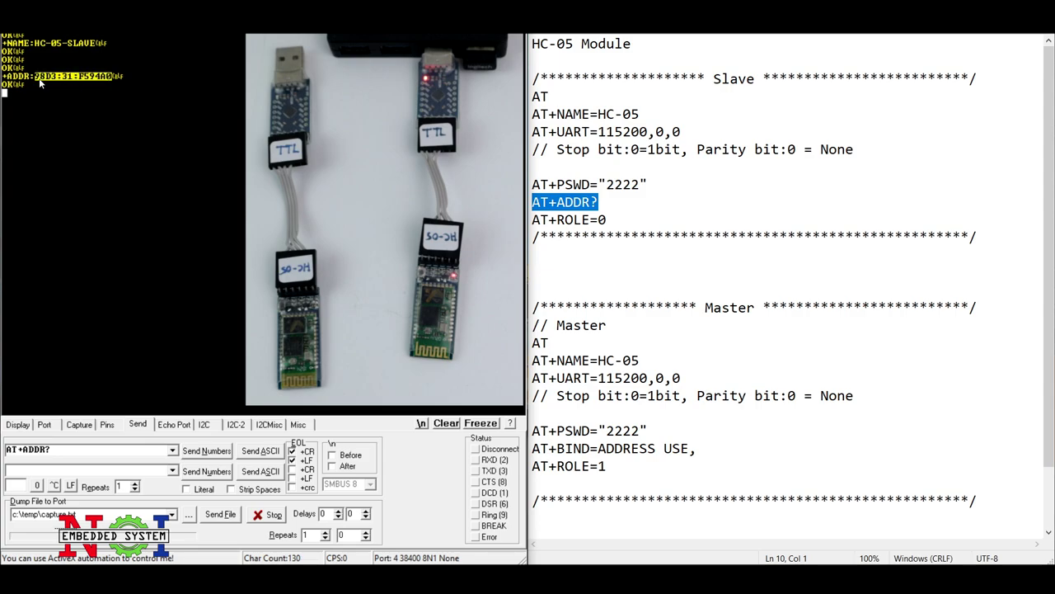
pyautogui.click(550, 264)
pyautogui.write('98D3:31:F594A0')
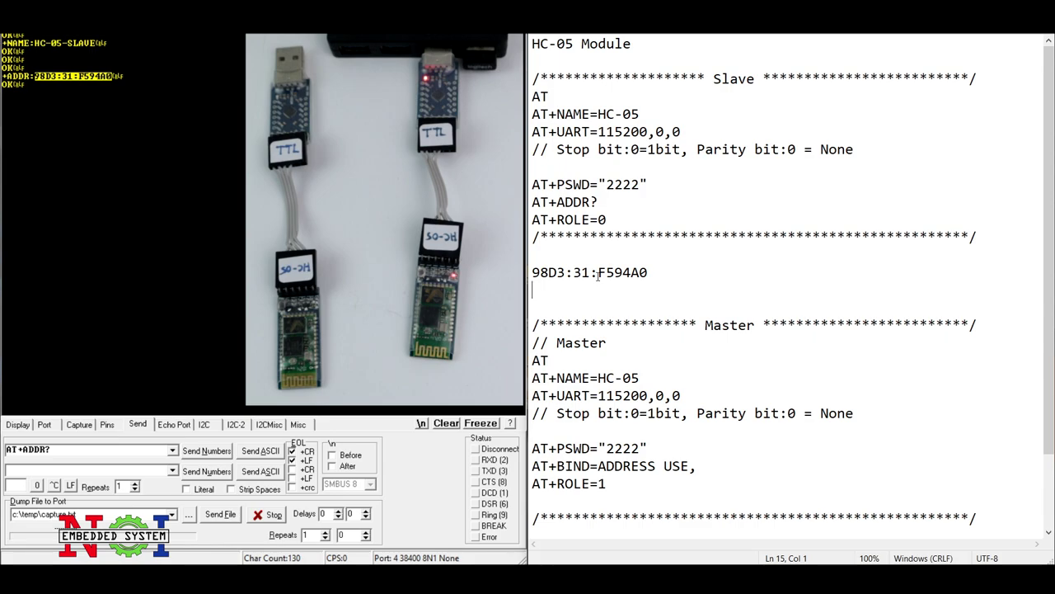
pyautogui.press('BackSpace')
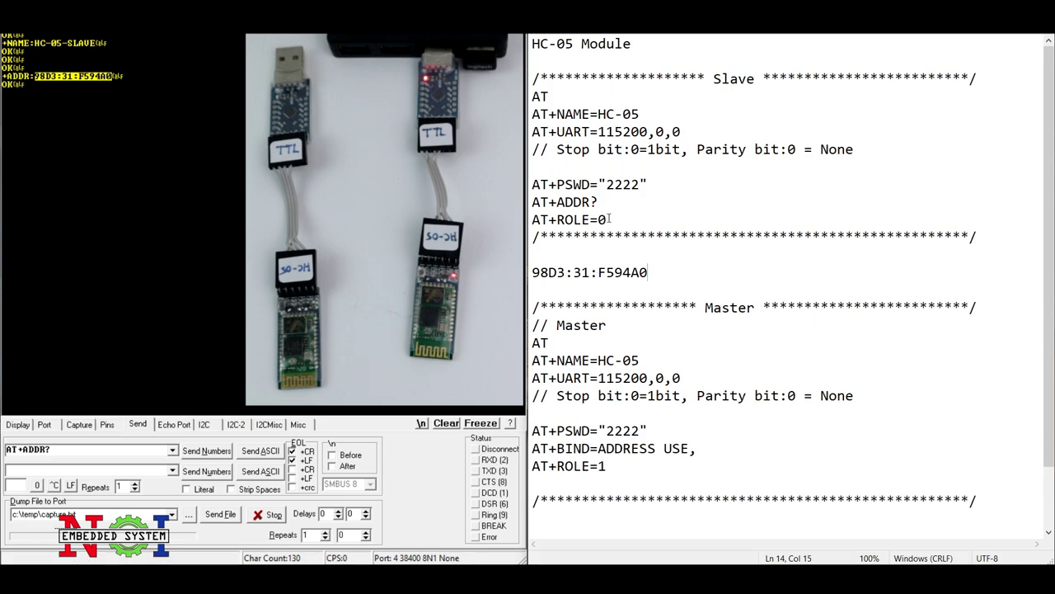
# Set the module to the slave role by sending AT+ROLE=0 from the Slave notes.
pyautogui.moveTo(609, 220); pyautogui.dragTo(525, 221)
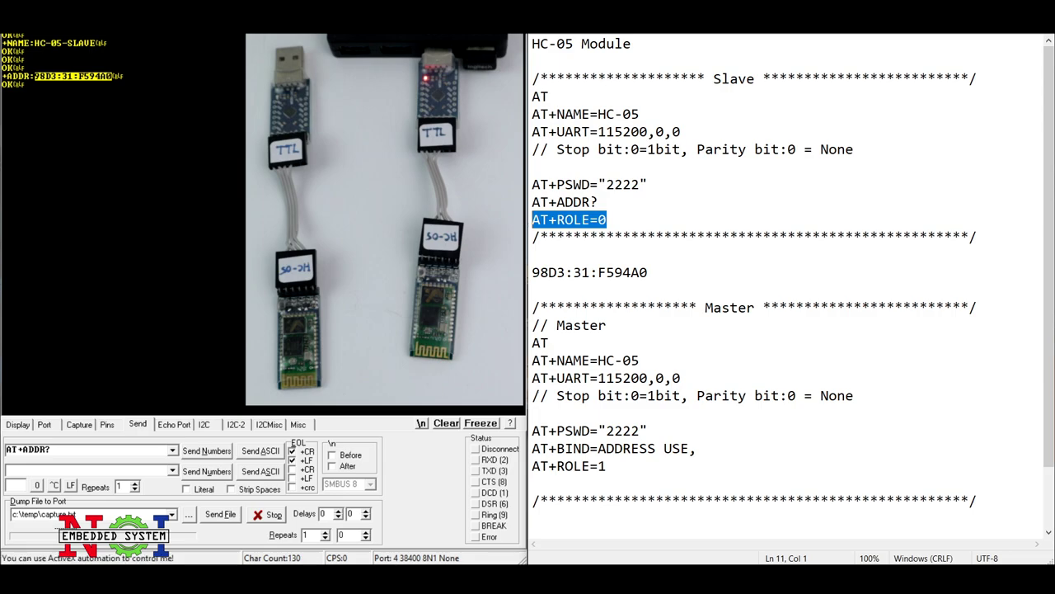
pyautogui.click(54, 450)
pyautogui.write('AT+ROLE=0')
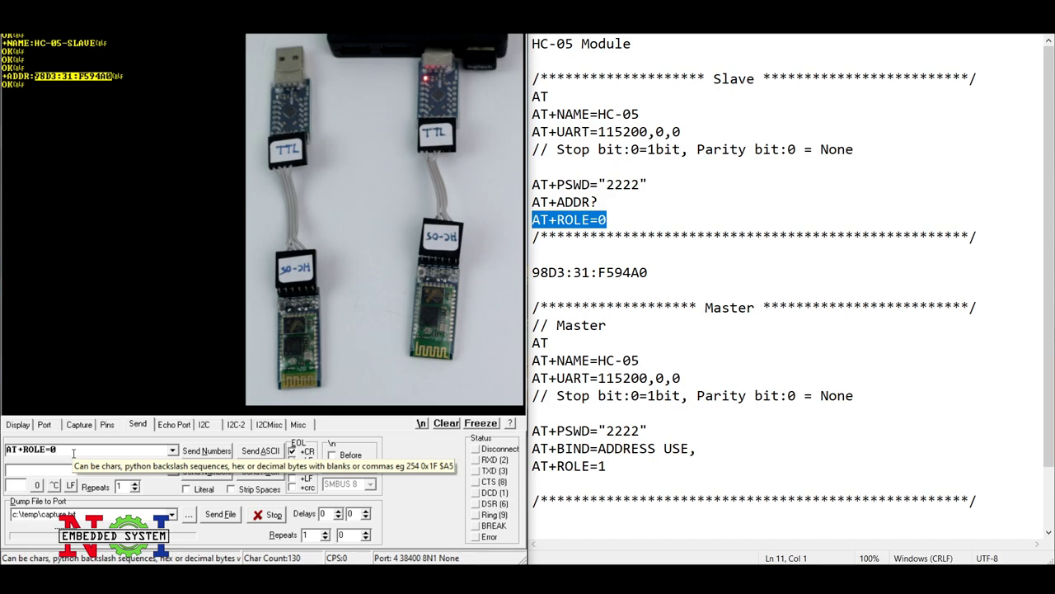
pyautogui.click(261, 451)
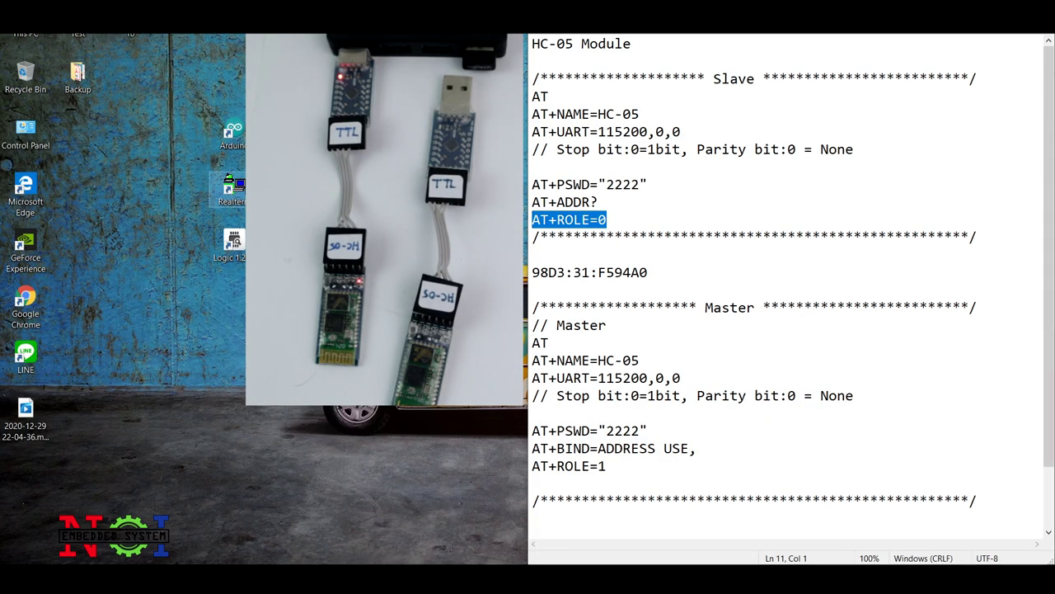
# Set the serial connection for the second module to 38400 baud on port 7 = \Silabser1 and apply the settings.
pyautogui.click(44, 425)
pyautogui.click(49, 449)
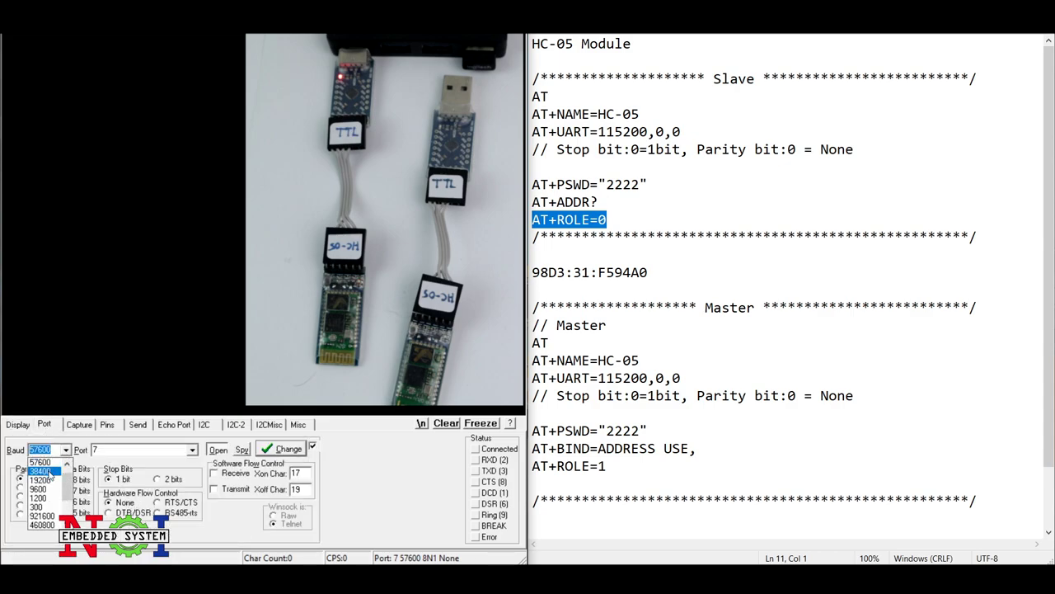
pyautogui.click(50, 472)
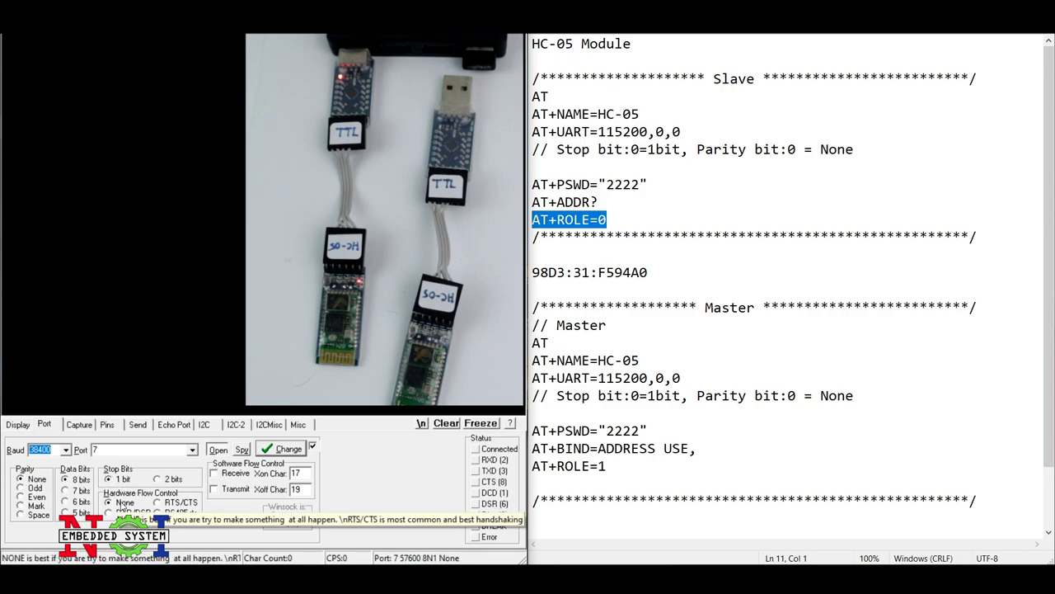
pyautogui.click(192, 450)
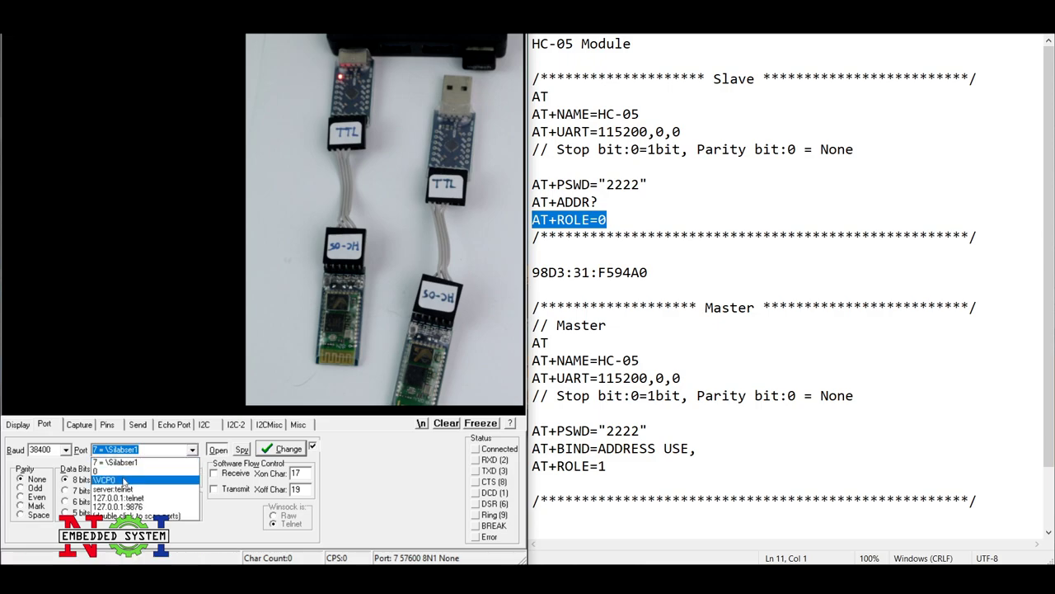
pyautogui.click(127, 464)
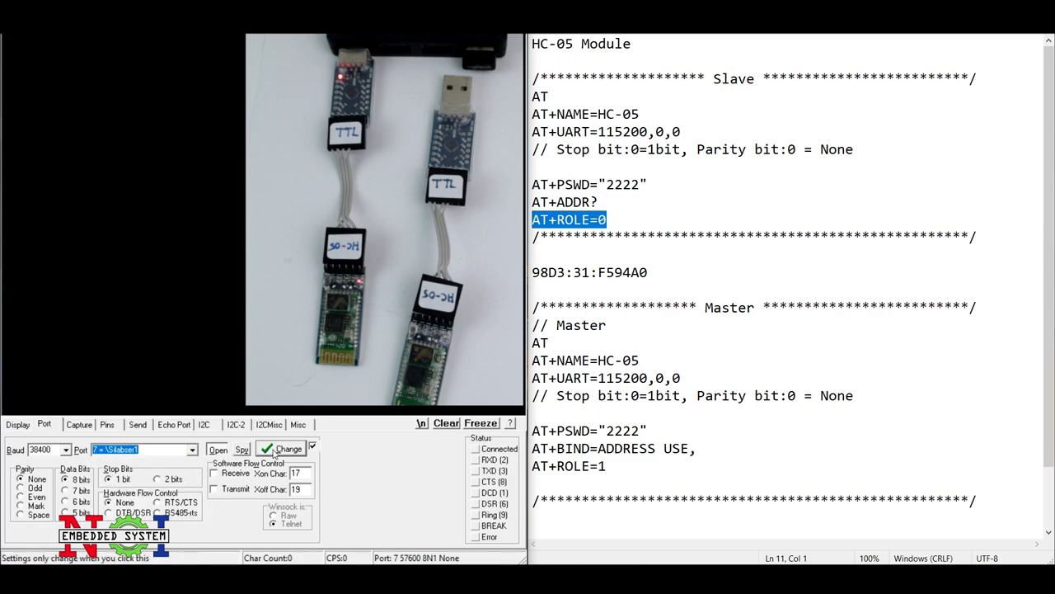
pyautogui.click(275, 451)
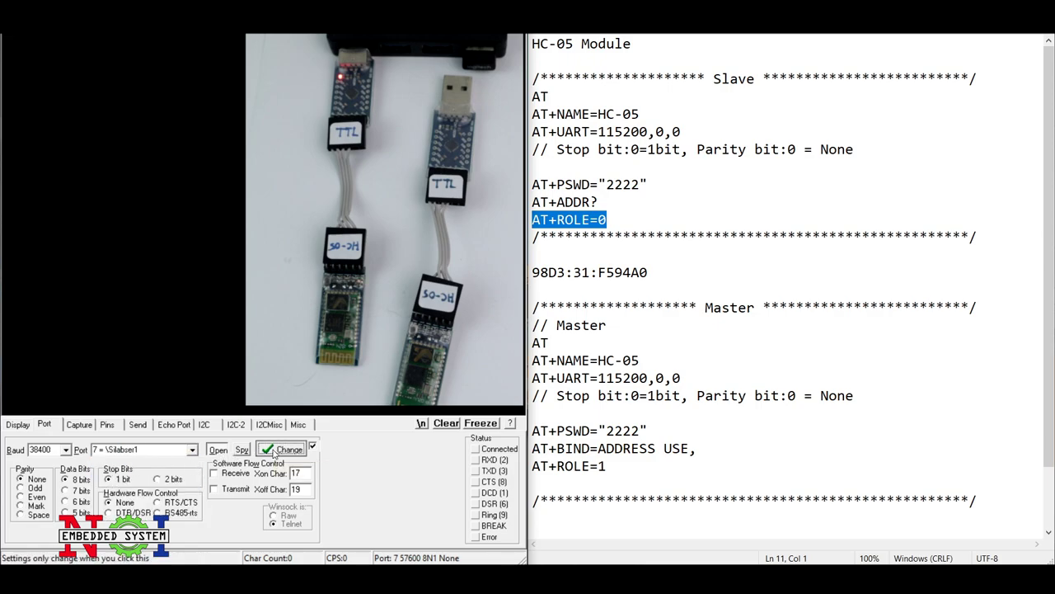
# Test communication with the master module by sending AT with CR and LF line endings.
pyautogui.click(137, 424)
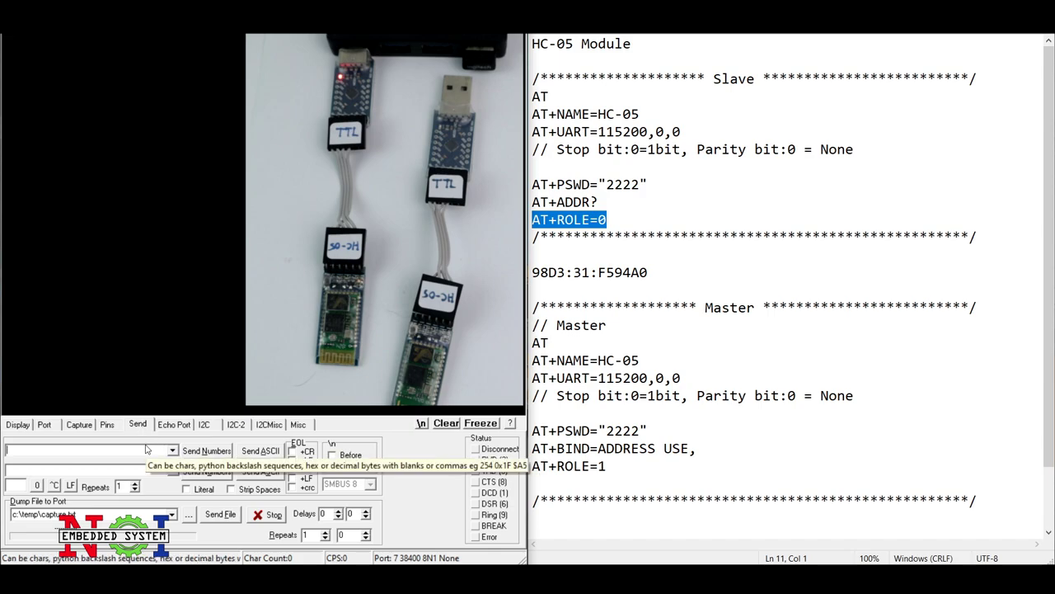
pyautogui.write('AT')
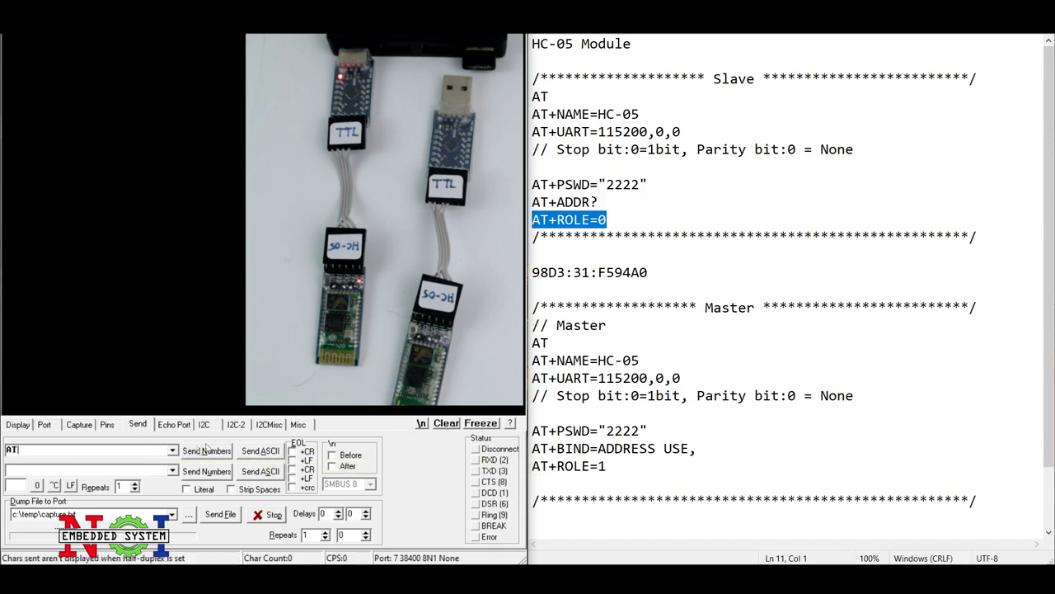
pyautogui.click(292, 452)
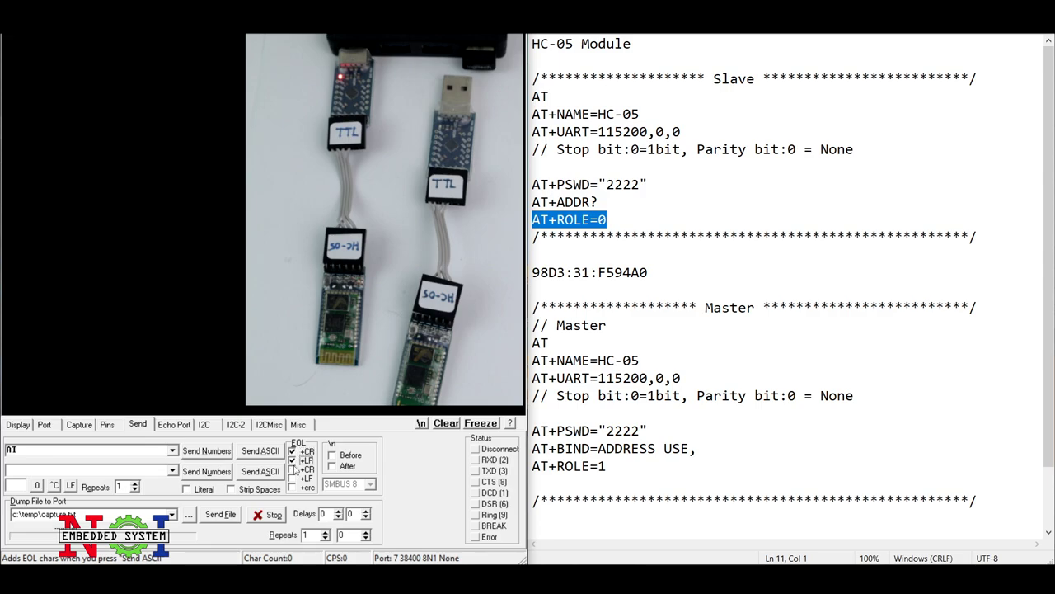
pyautogui.click(260, 452)
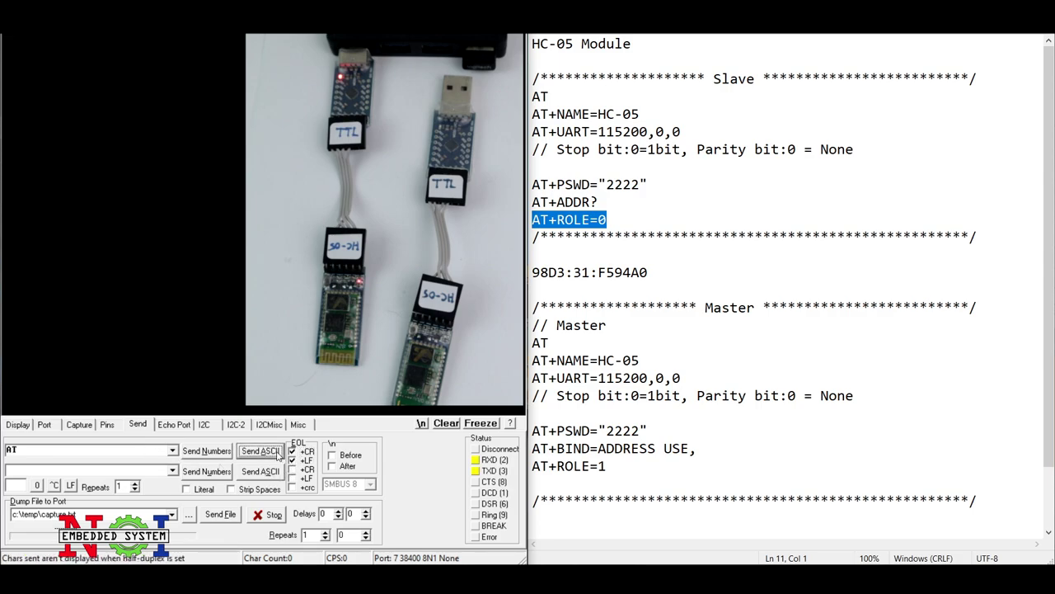
# Rename the module by sending AT+NAME=HC-05 from the Master notes, extended with a suffix that marks it as the master.
pyautogui.moveTo(643, 360); pyautogui.dragTo(528, 359)
pyautogui.hotkey('ctrl', 'c')
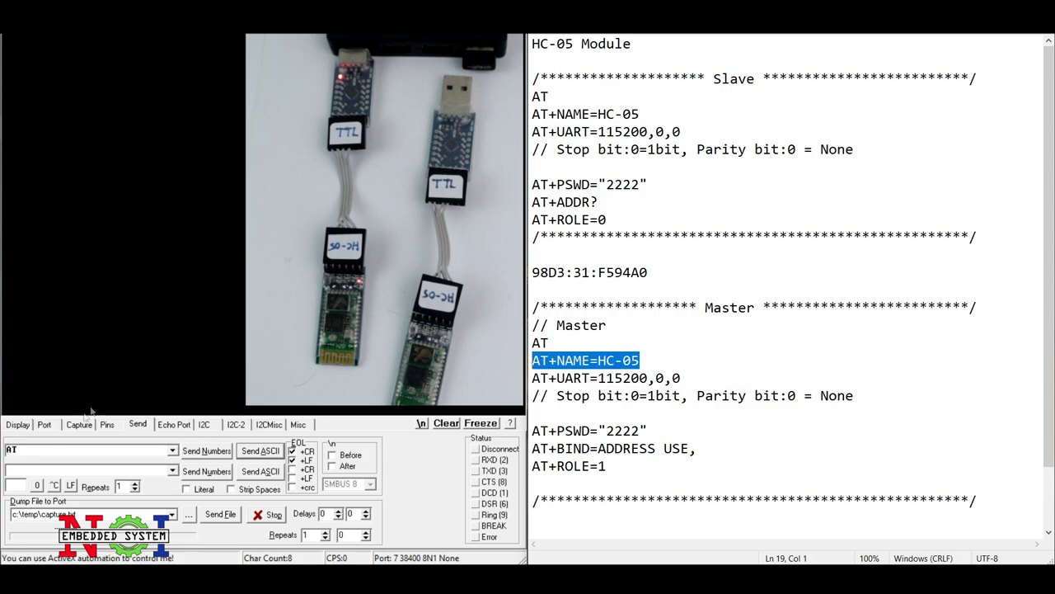
pyautogui.click(91, 449)
pyautogui.hotkey('ctrl', 'a')
pyautogui.hotkey('ctrl', 'v')
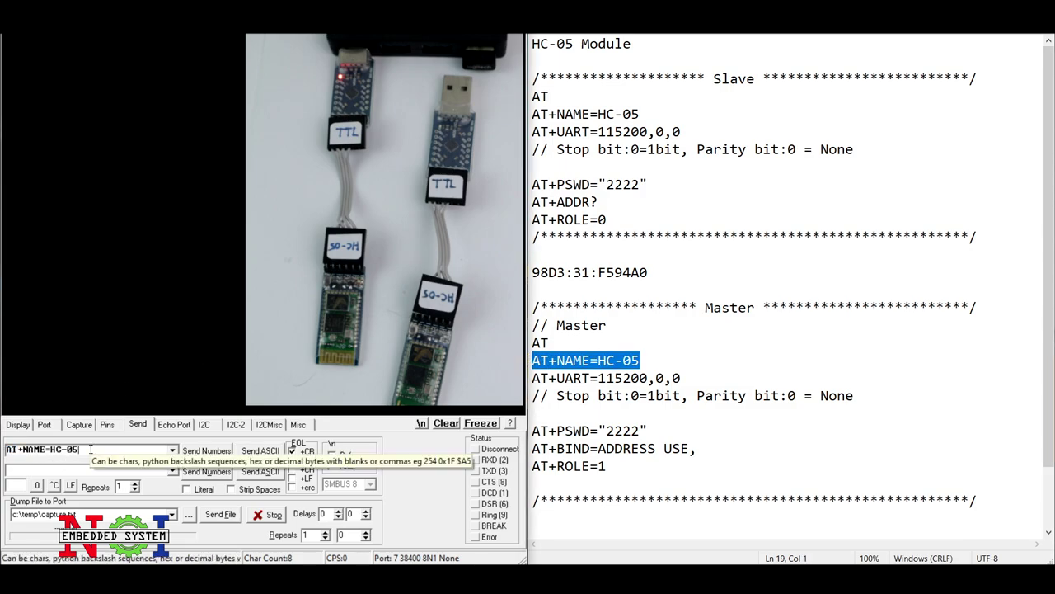
pyautogui.write('-MAS')
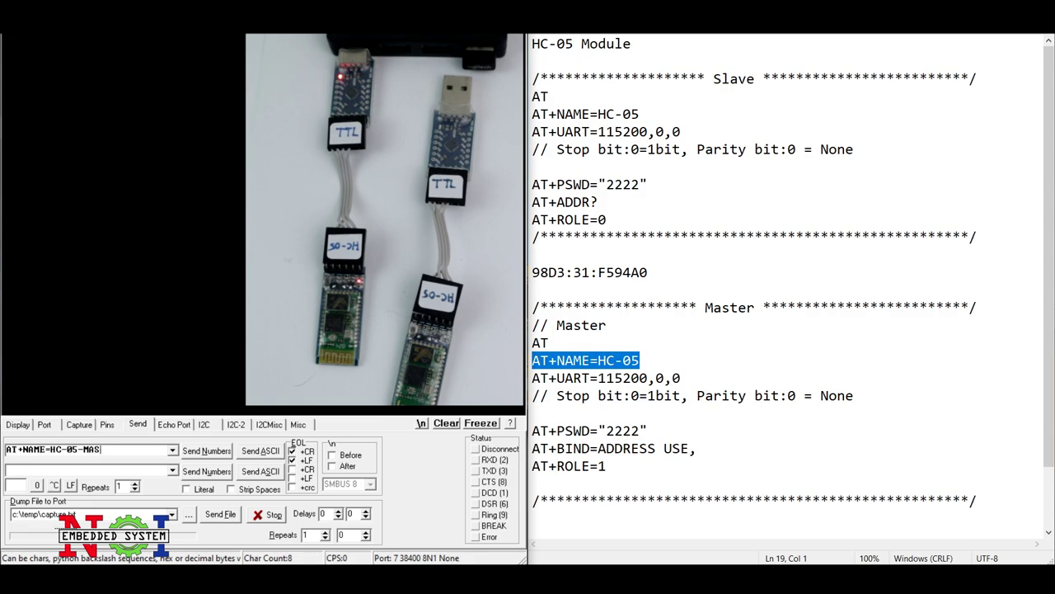
pyautogui.click(261, 450)
# Set the master module's UART to 115200 baud, 1 stop bit and no parity by sending AT+UART=115200,0,0 from the Master notes.
pyautogui.moveTo(681, 378); pyautogui.dragTo(533, 377)
pyautogui.hotkey('ctrl', 'c')
pyautogui.click(127, 453)
pyautogui.hotkey('ctrl', 'a')
pyautogui.hotkey('ctrl', 'v')
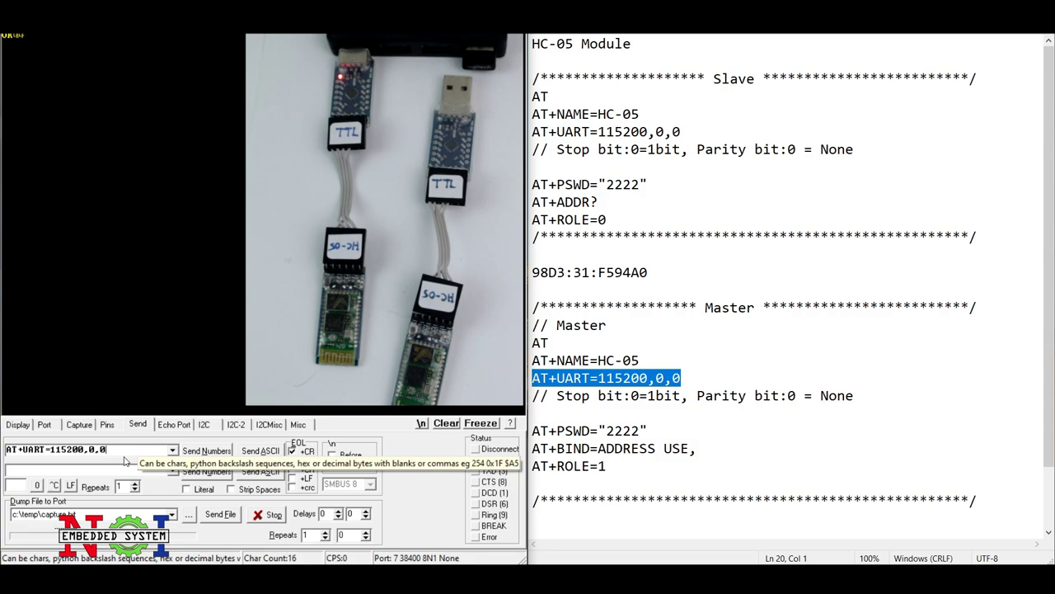
pyautogui.click(261, 450)
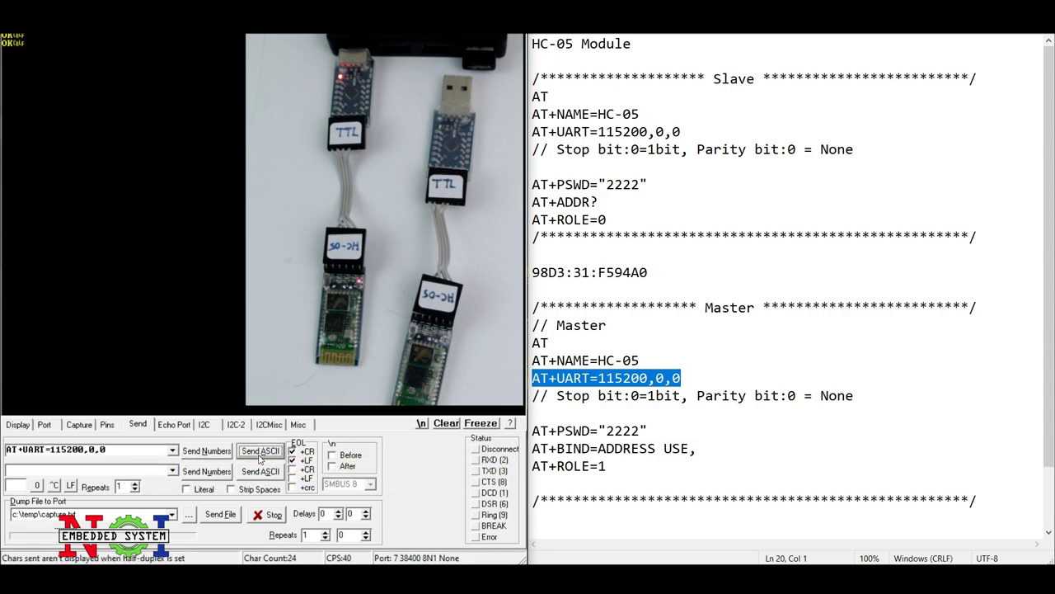
# Set the master module's pairing password by sending the AT+PSWD command copied from the Master notes.
pyautogui.moveTo(658, 429); pyautogui.dragTo(532, 431)
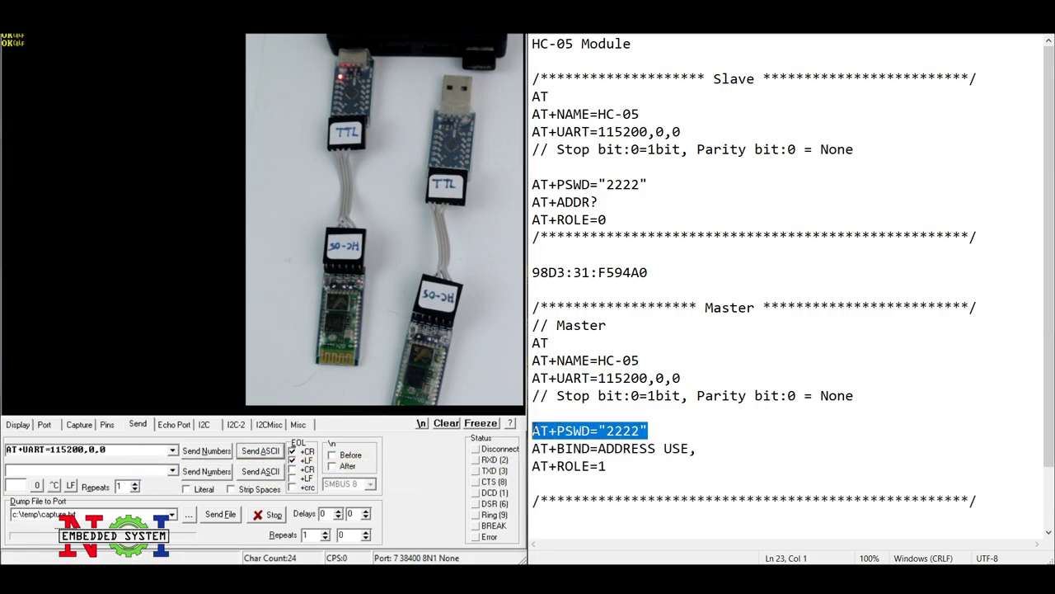
pyautogui.hotkey('ctrl', 'c')
pyautogui.tripleClick(51, 449)
pyautogui.hotkey('ctrl', 'v')
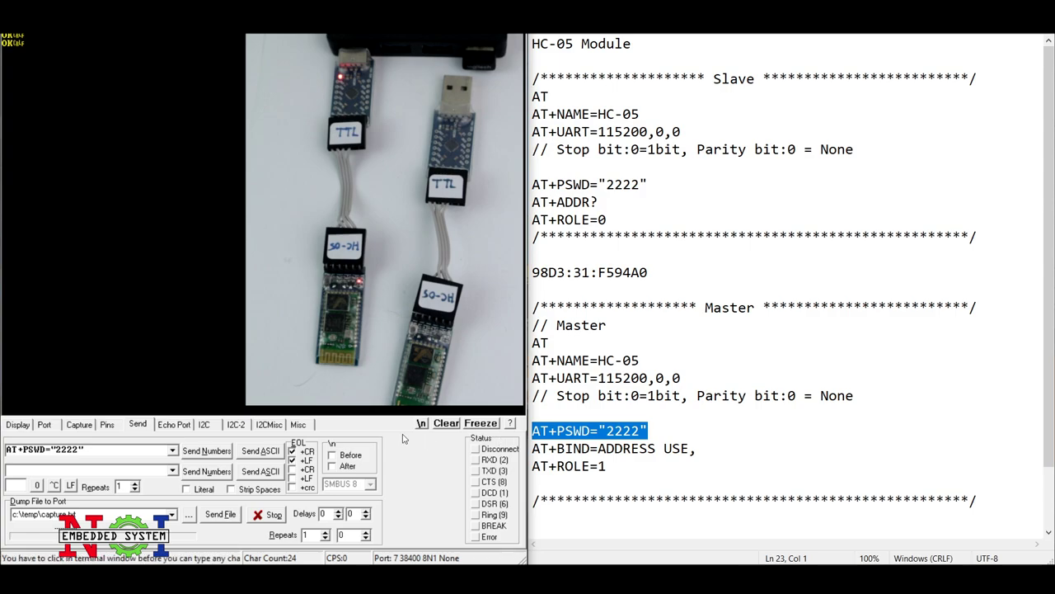
pyautogui.click(268, 453)
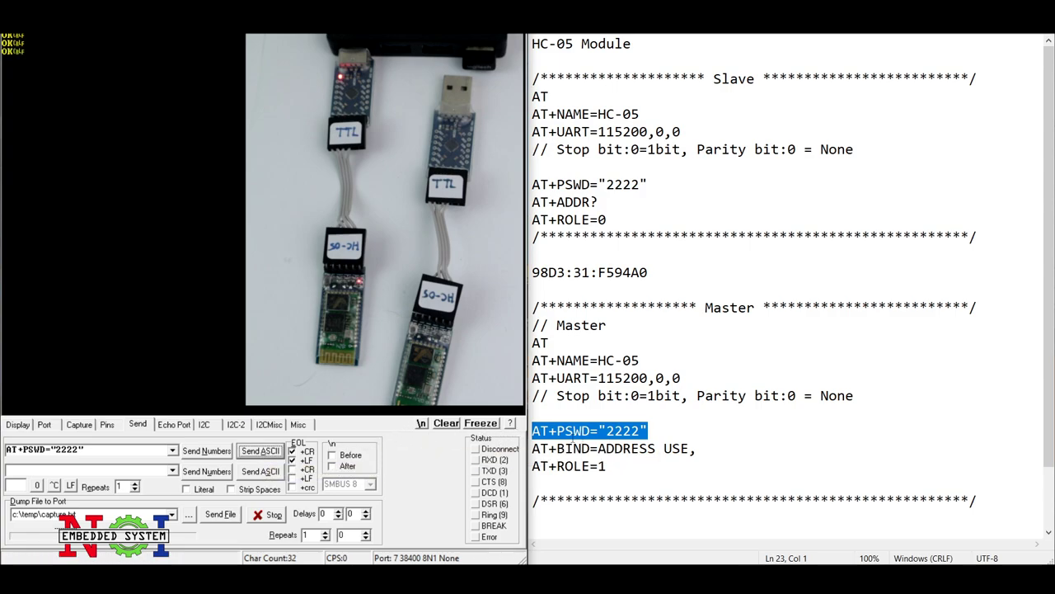
# Replace the command to send with the AT+BIND= prefix from the Master notes.
pyautogui.moveTo(598, 448); pyautogui.dragTo(531, 448)
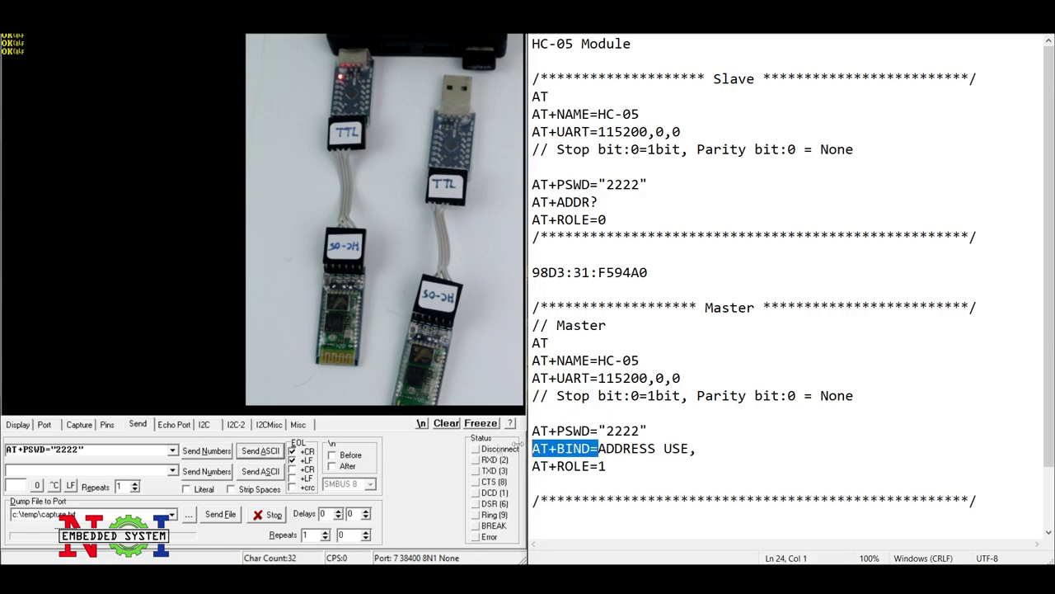
pyautogui.click(83, 450)
pyautogui.hotkey('ctrl', 'v')
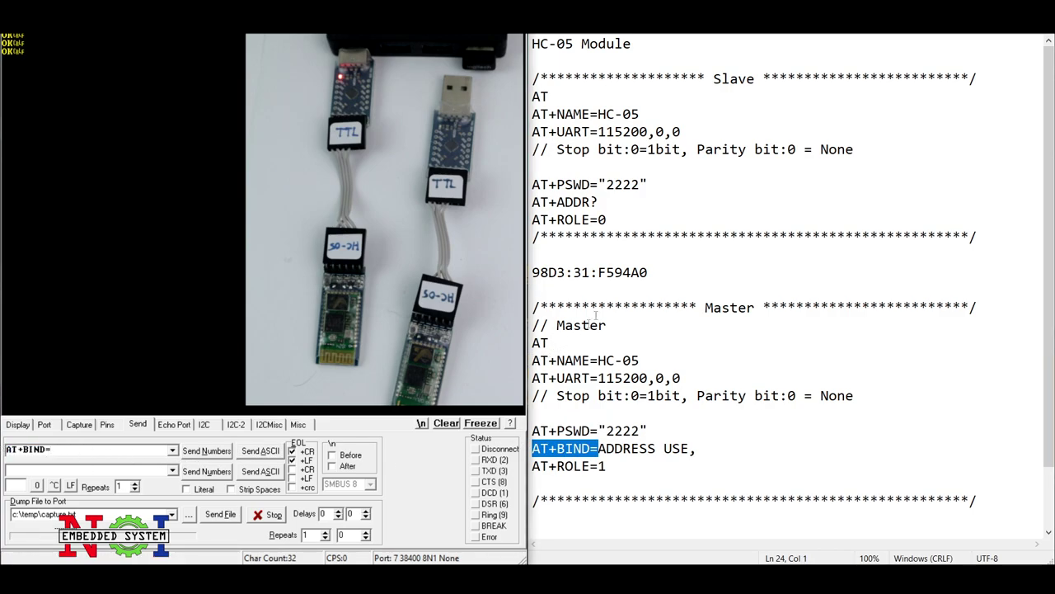
# Replace both colons in the noted slave address with commas so it reads 98D3,31,F594A0.
pyautogui.moveTo(652, 268); pyautogui.dragTo(532, 272)
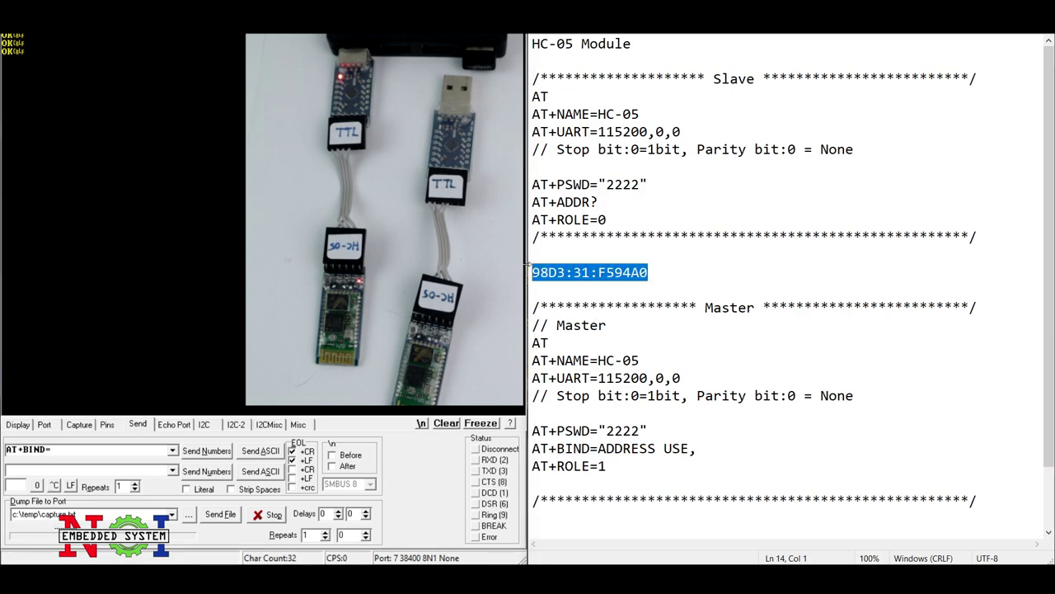
pyautogui.click(566, 272)
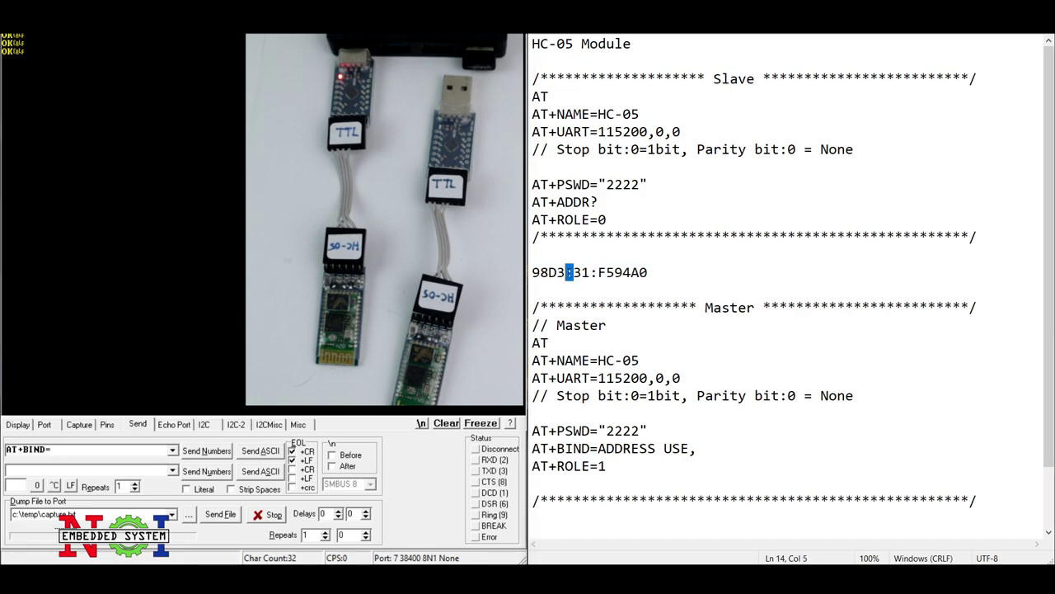
pyautogui.write(',')
pyautogui.press('Right')
pyautogui.press('Right')
pyautogui.hotkey('shift', 'Right')
pyautogui.write(',')
# Bind the master to the slave by appending the comma-separated address from the notes and sending AT+BIND=98D3,31,F594A0.
pyautogui.moveTo(656, 271); pyautogui.dragTo(531, 272)
pyautogui.hotkey('ctrl', 'c')
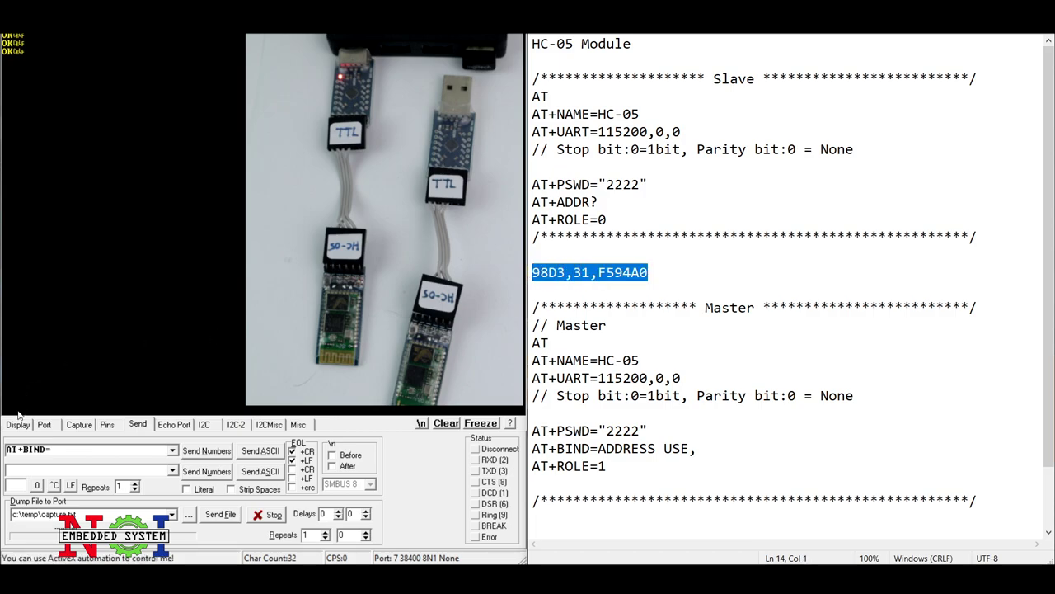
pyautogui.click(99, 449)
pyautogui.hotkey('ctrl', 'v')
pyautogui.click(241, 452)
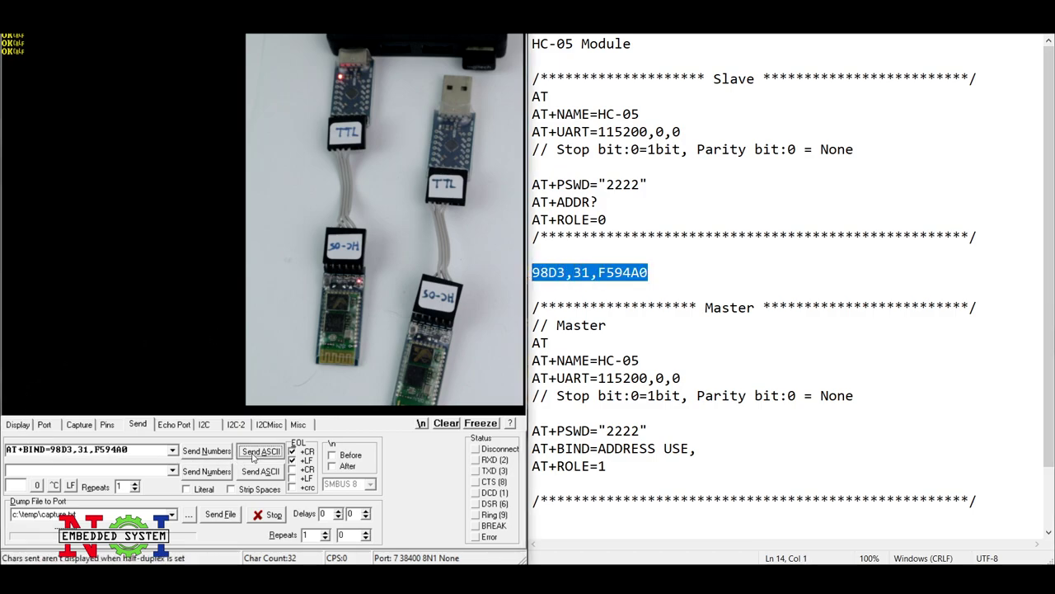
# Set the module to the master role by sending AT+ROLE=1 from the Master notes.
pyautogui.moveTo(625, 468); pyautogui.dragTo(532, 466)
pyautogui.doubleClick(146, 449)
pyautogui.hotkey('ctrl', 'v')
pyautogui.click(256, 451)
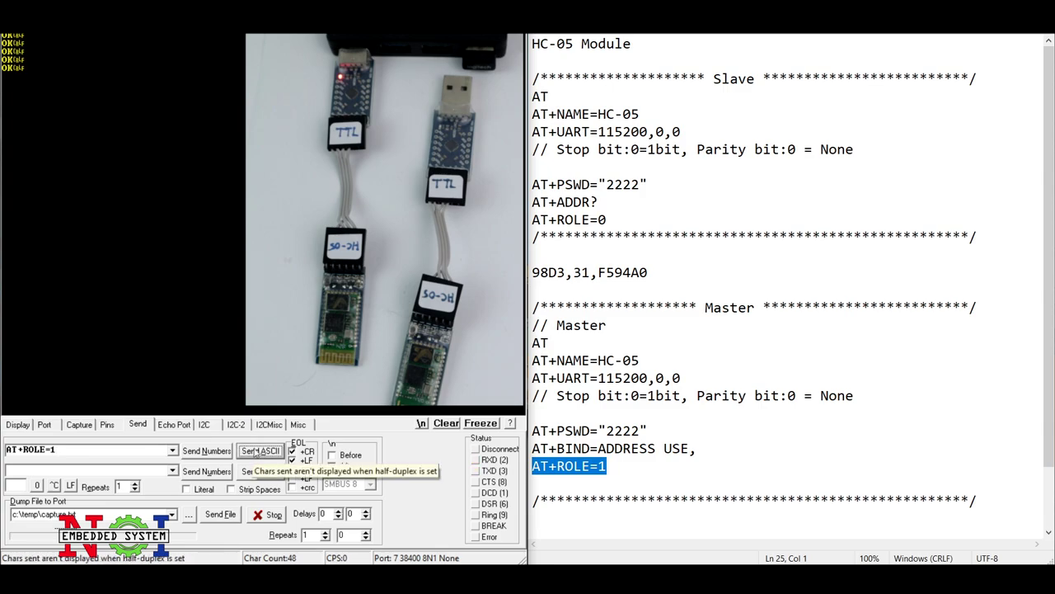